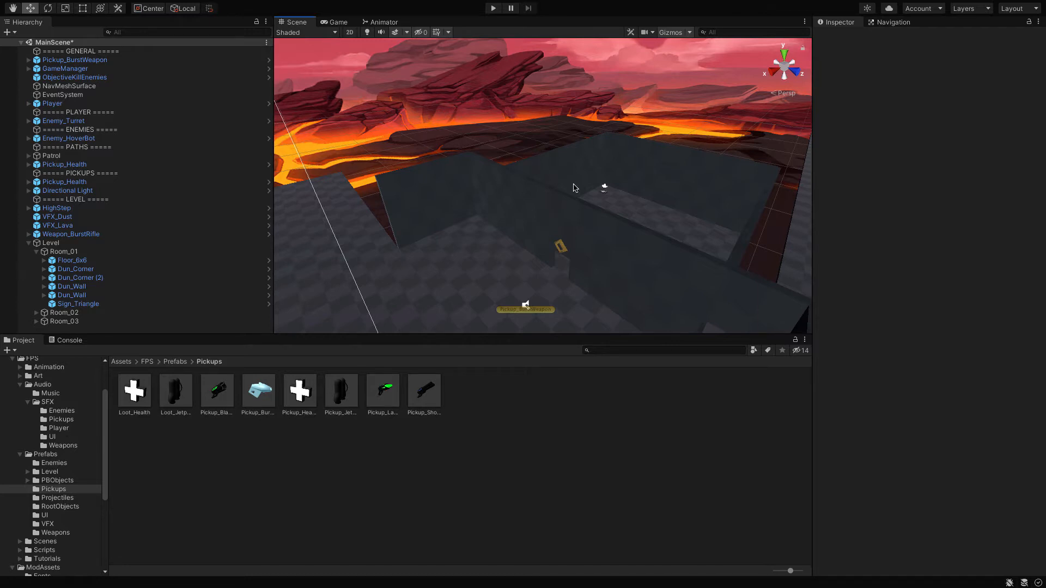
Step: Examine the level's rooms around the Room_01 corner wall from perspective, right and bottom viewpoints
left_click(573, 187)
key("f")
key("Down")
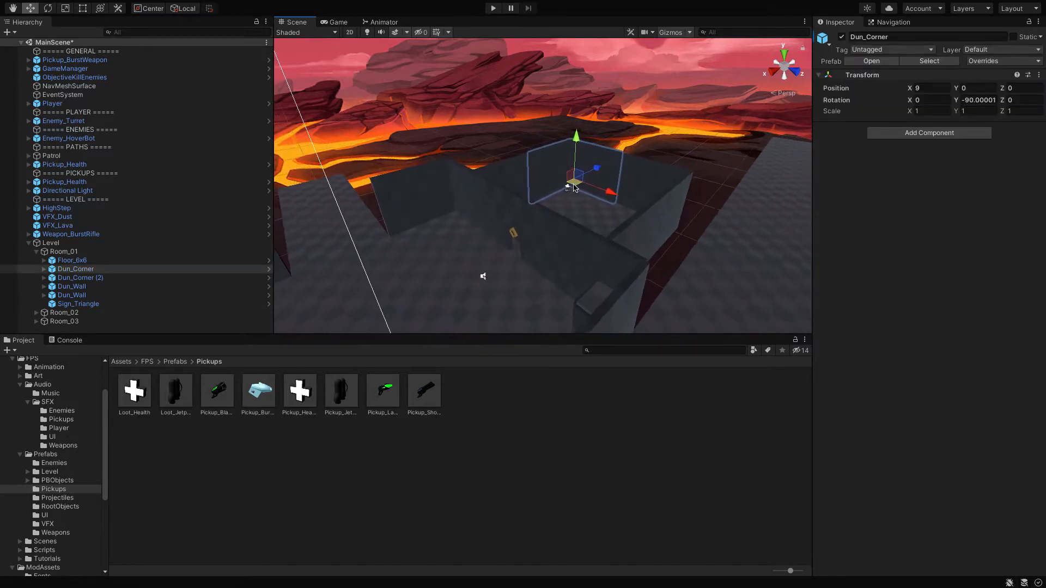
key("Left")
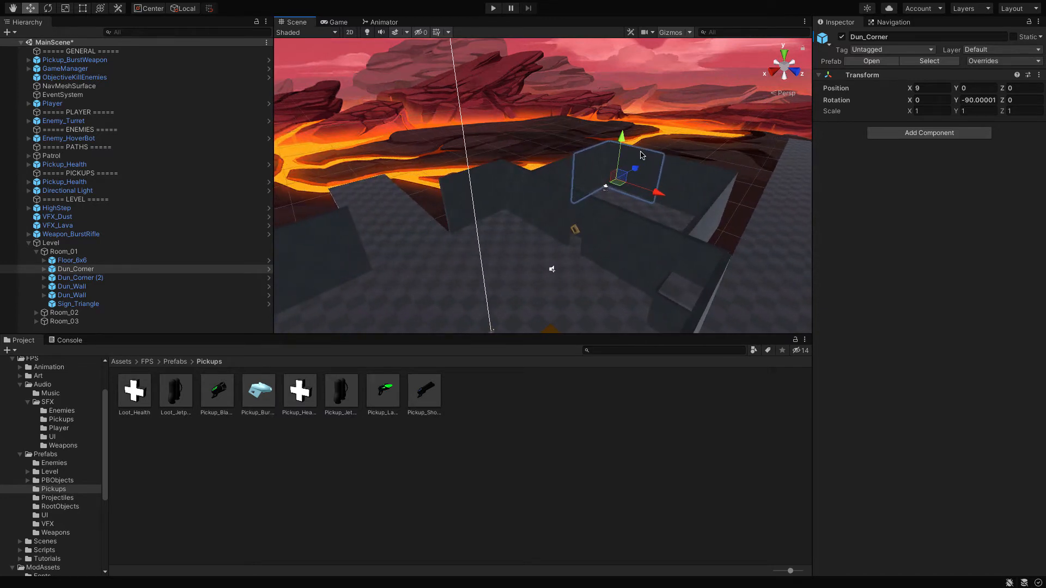
key("Right")
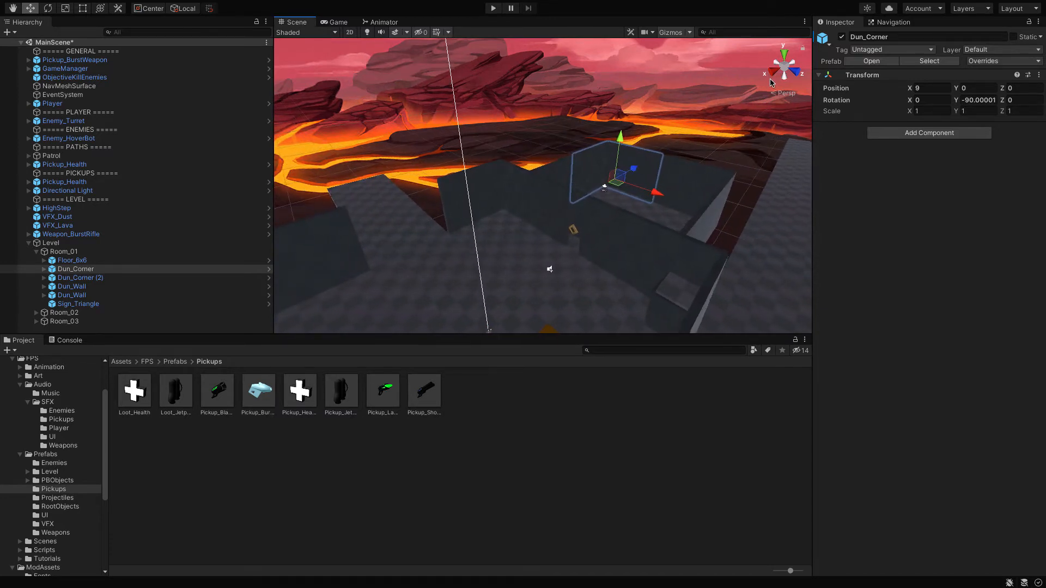
key("Left")
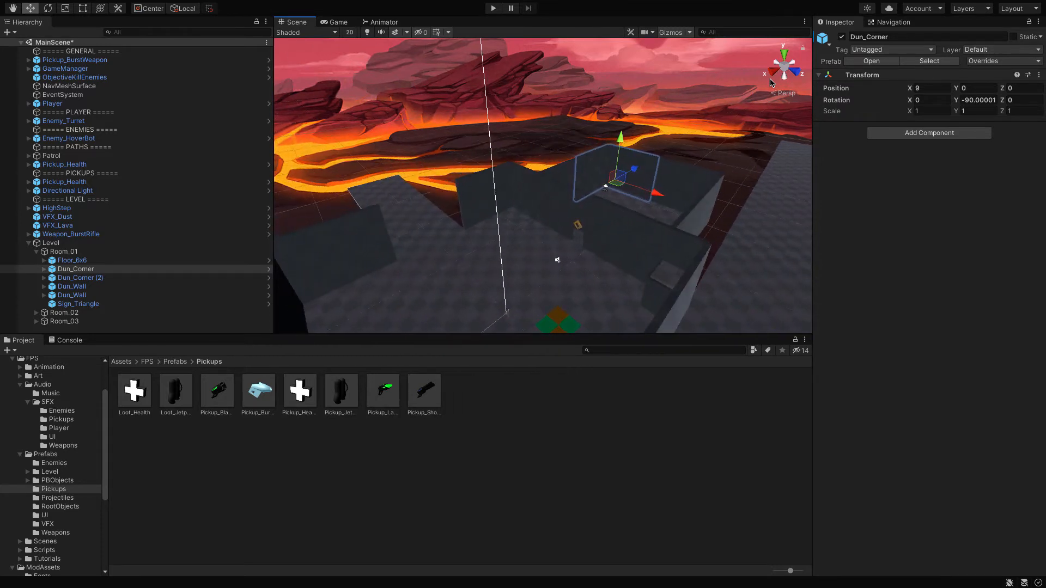
left_click(771, 74)
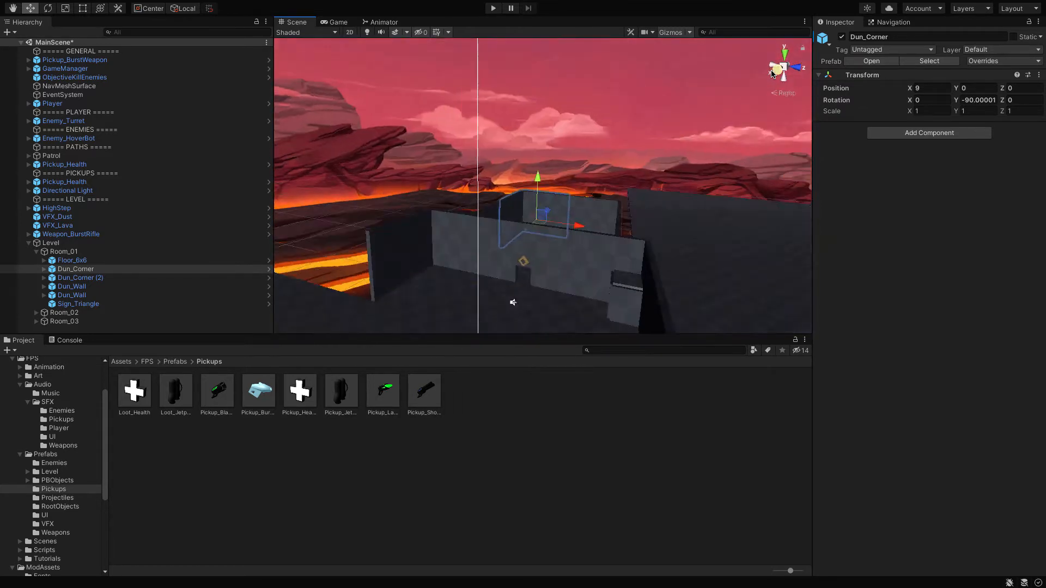
key("Down")
key("Left")
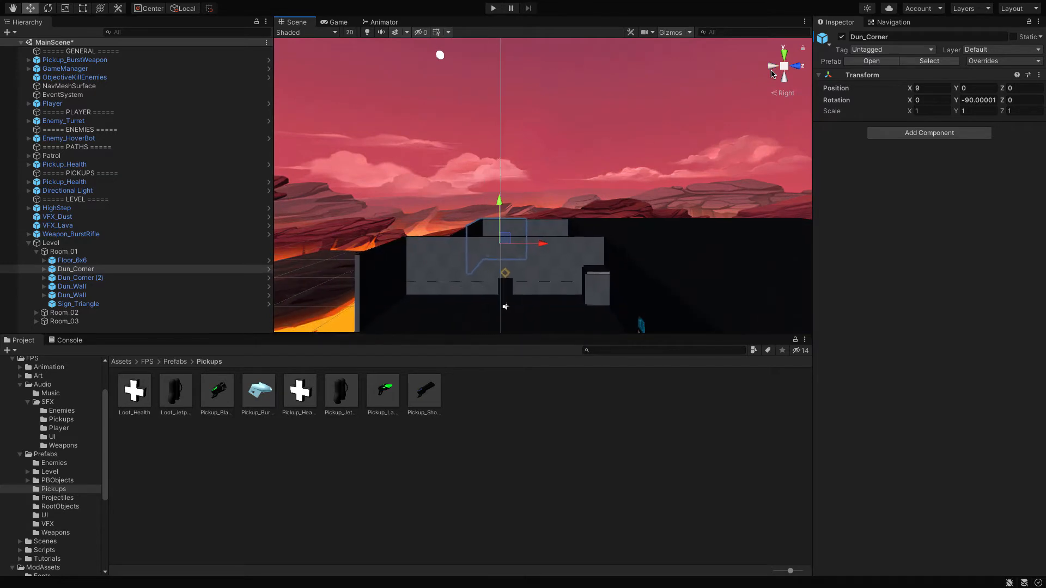
key("Up")
key("Down")
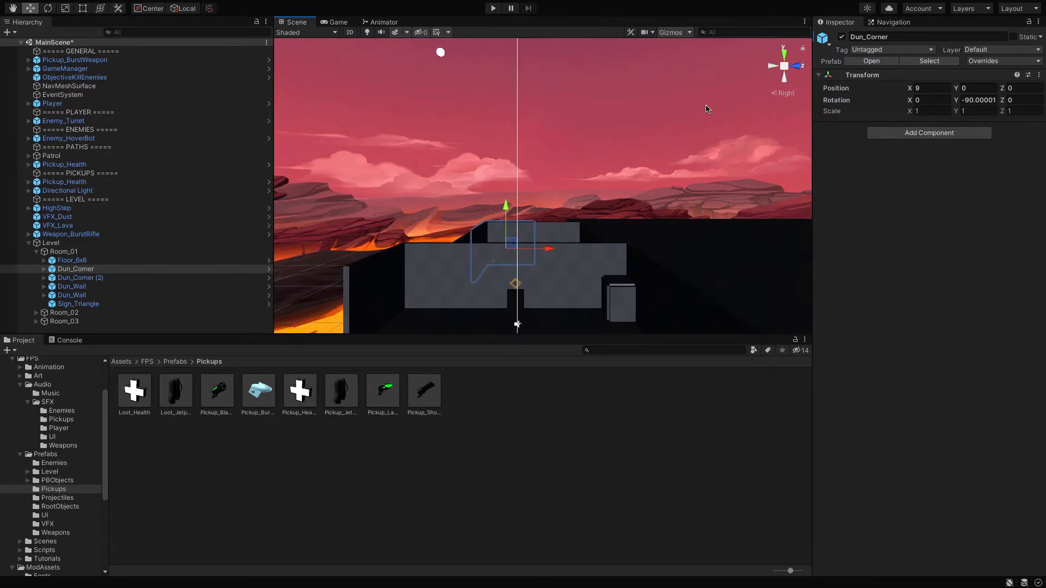
left_click(785, 77)
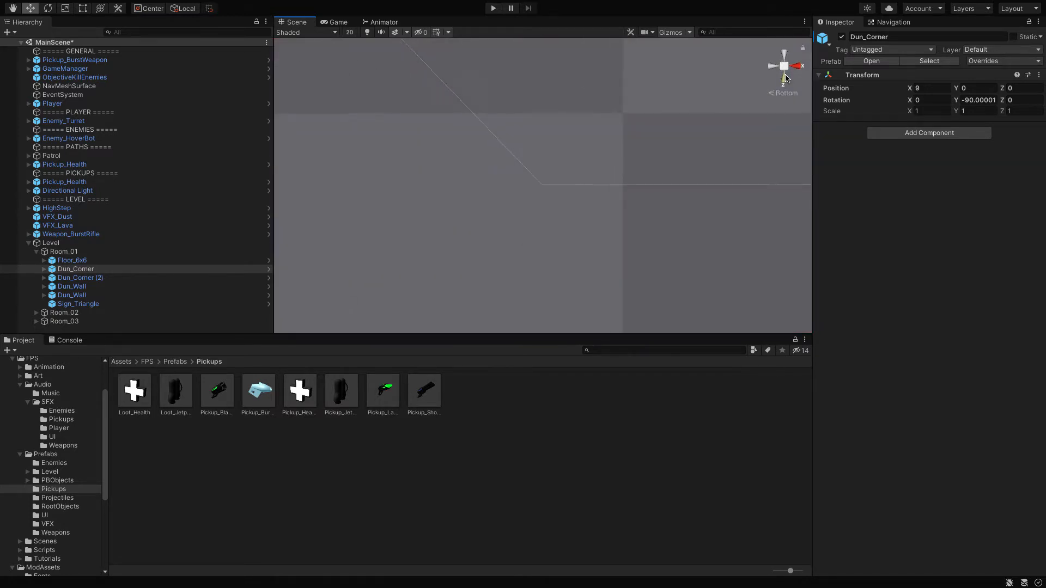
left_click(796, 66)
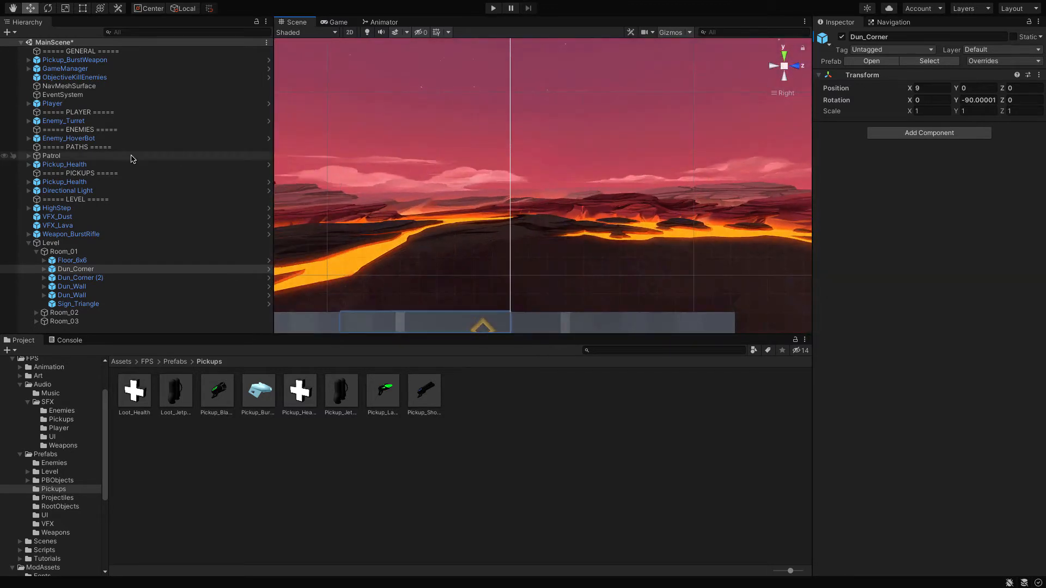
Step: Frame the Player in the scene and inspect its starting room from the top view
double_click(79, 104)
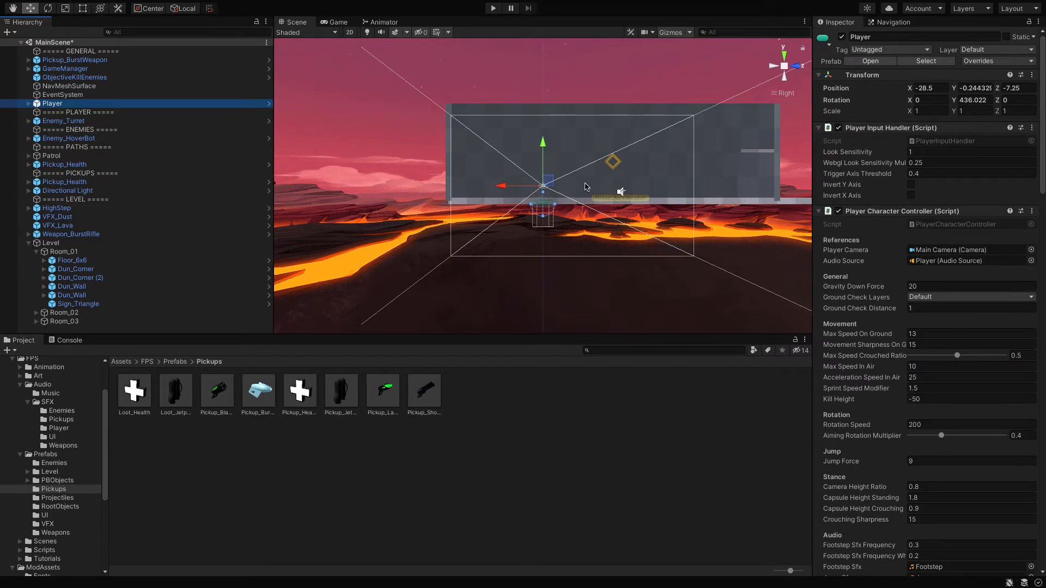
left_click(786, 57)
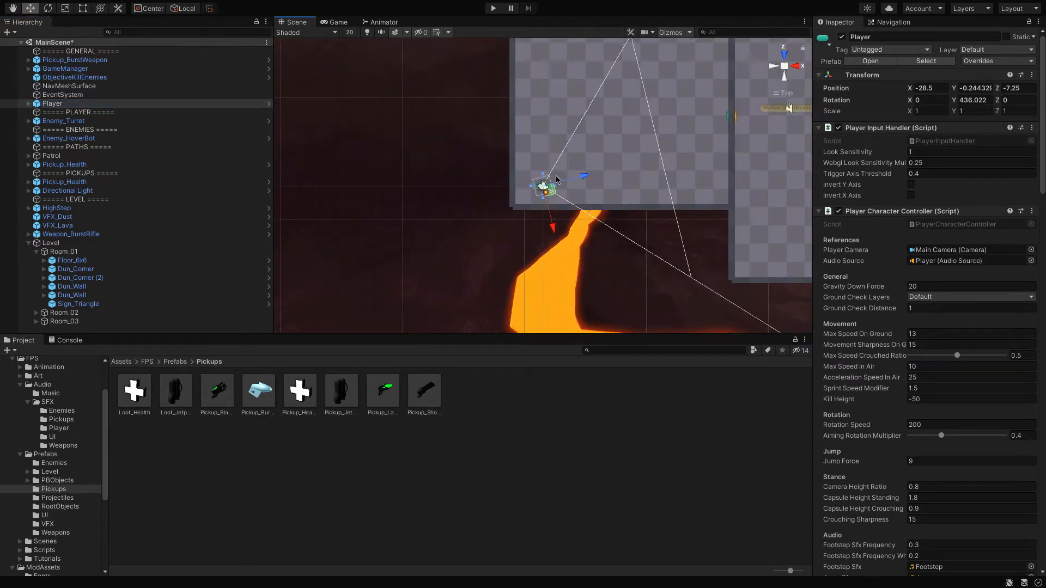
key("Right")
key("Up")
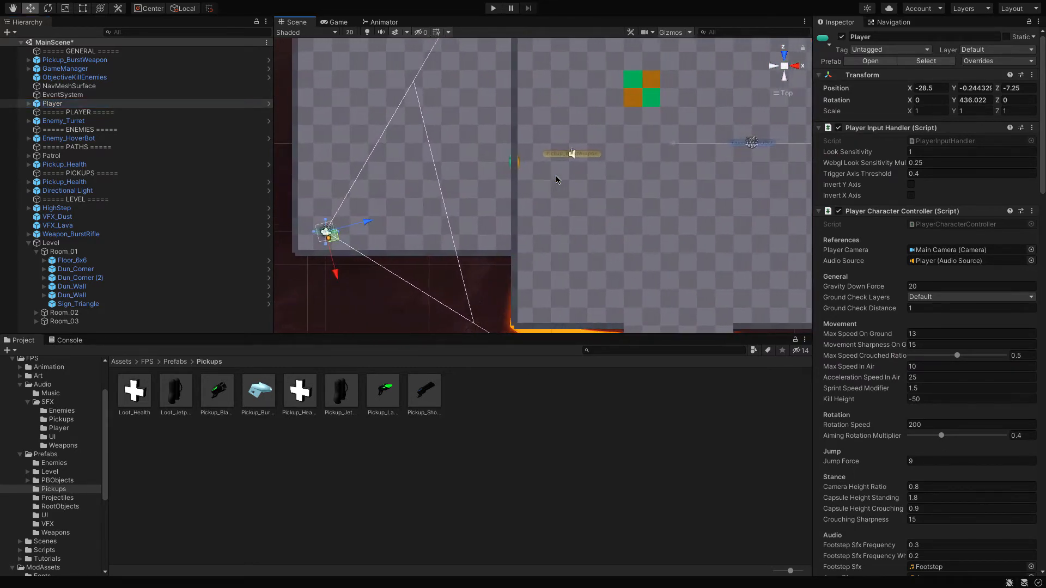
key("Left")
scroll(557, 179, "up", 5)
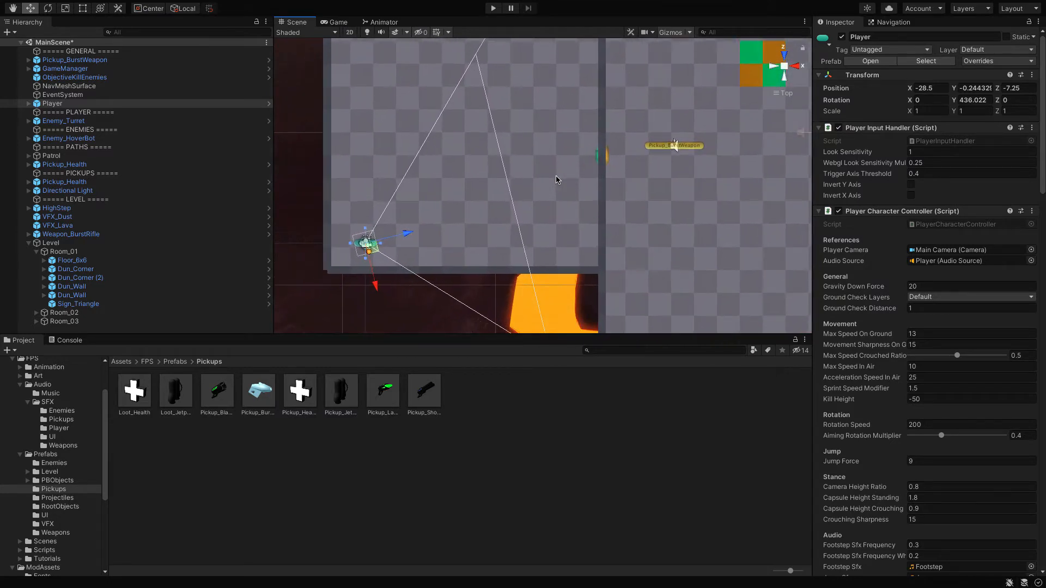
scroll(557, 180, "up", 2)
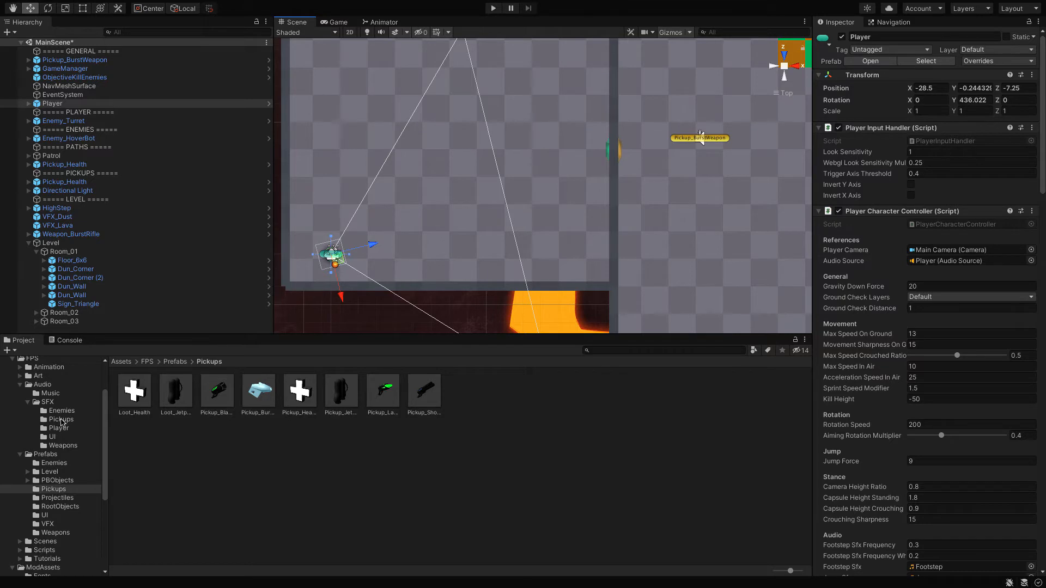
Step: Browse the NatureProps, SpaceProps and Totems model folders in ModAssets and open SpaceProps
scroll(61, 436, "down", 4)
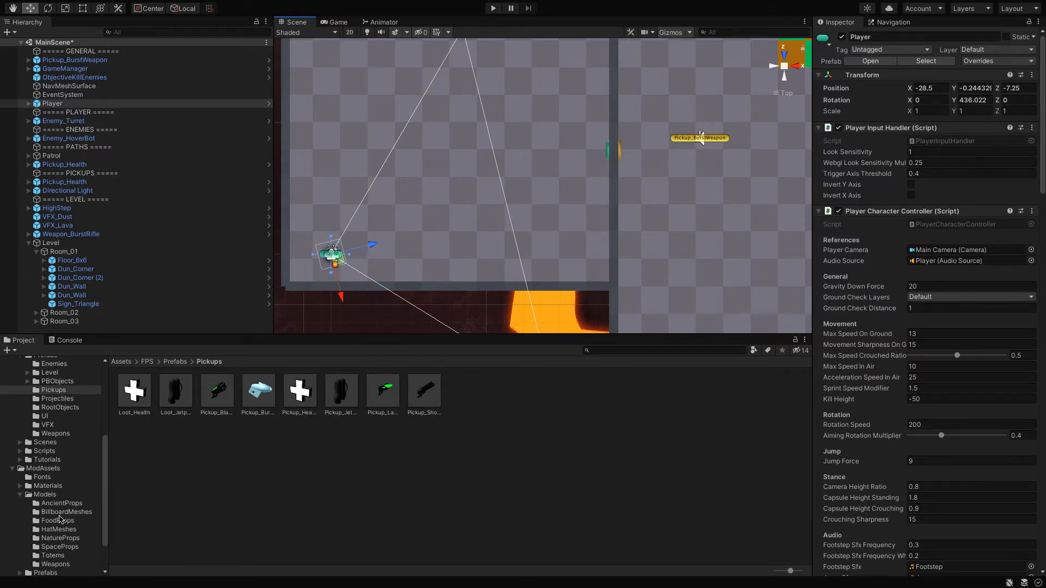
left_click(59, 539)
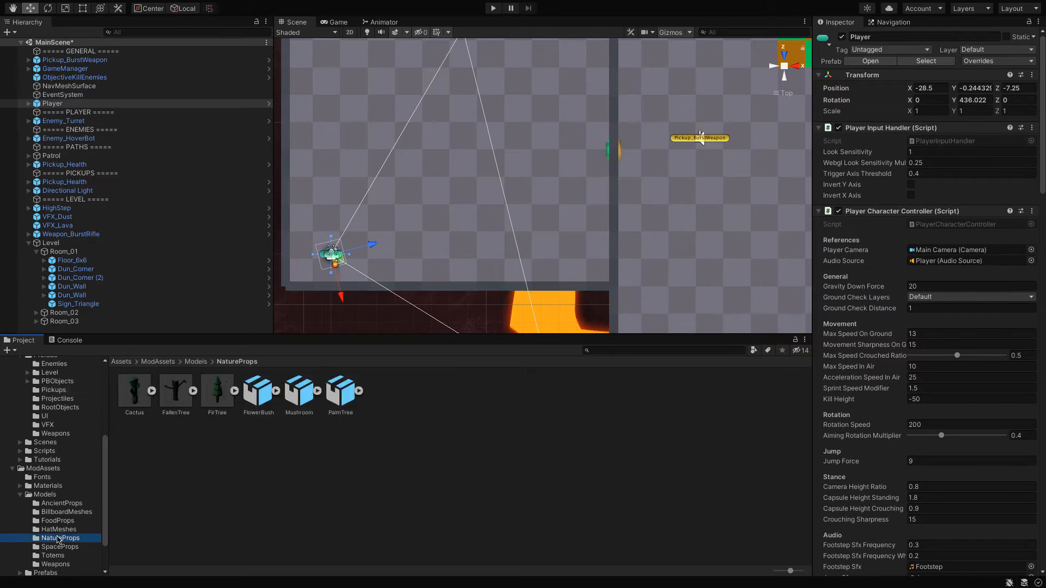
left_click(57, 546)
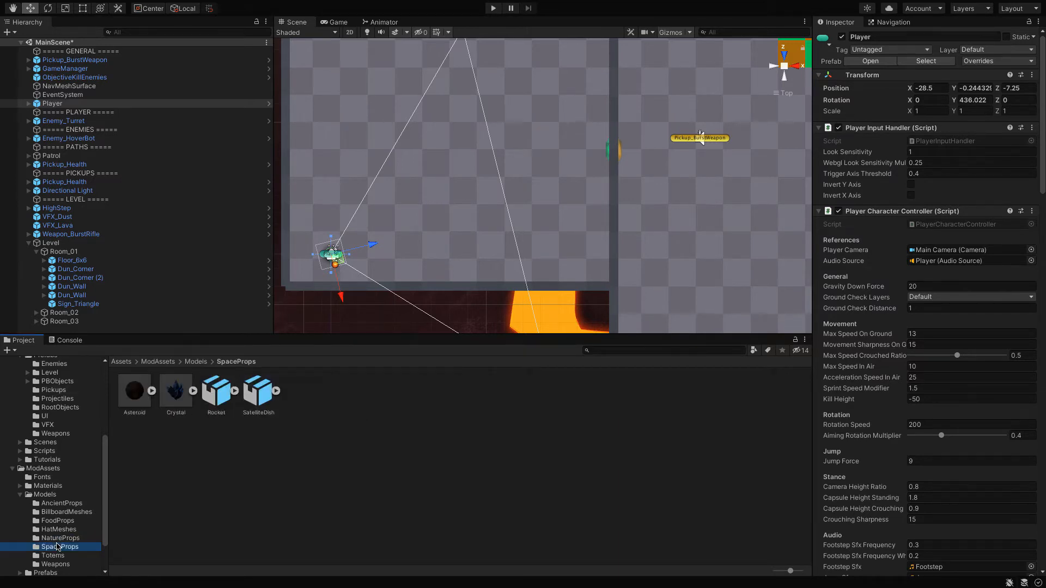
left_click(56, 556)
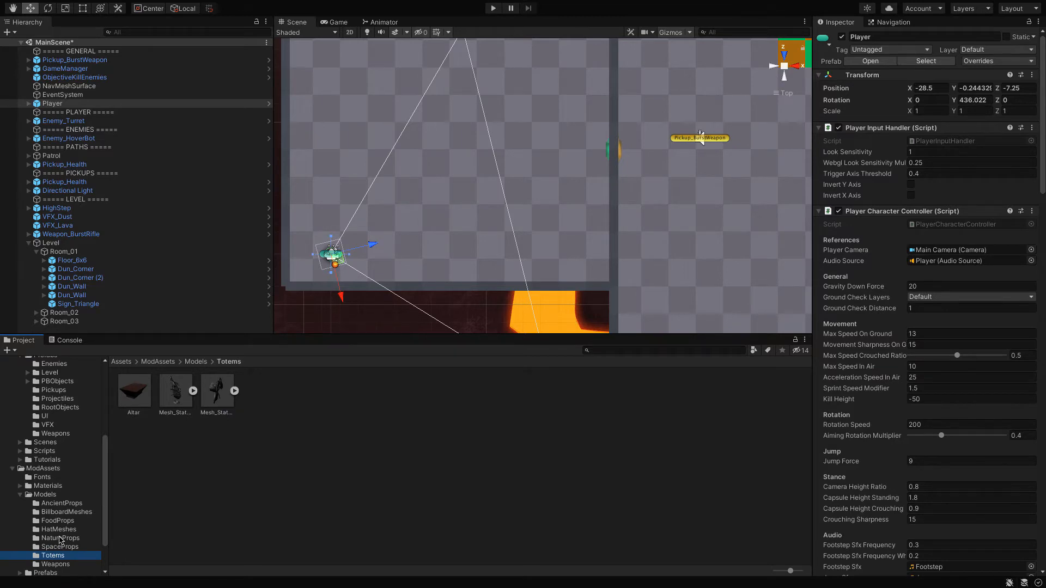
left_click(59, 539)
left_click(61, 555)
left_click(61, 548)
Step: Examine the player's starting room from the front, bottom and right to find a suitable spot for props
scroll(361, 153, "down", 8)
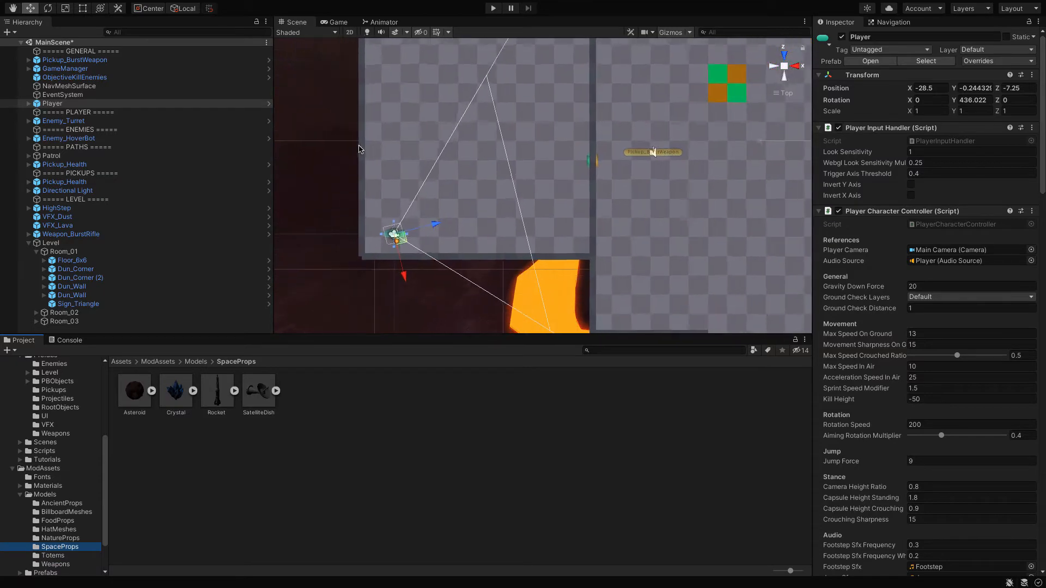
left_click(787, 56)
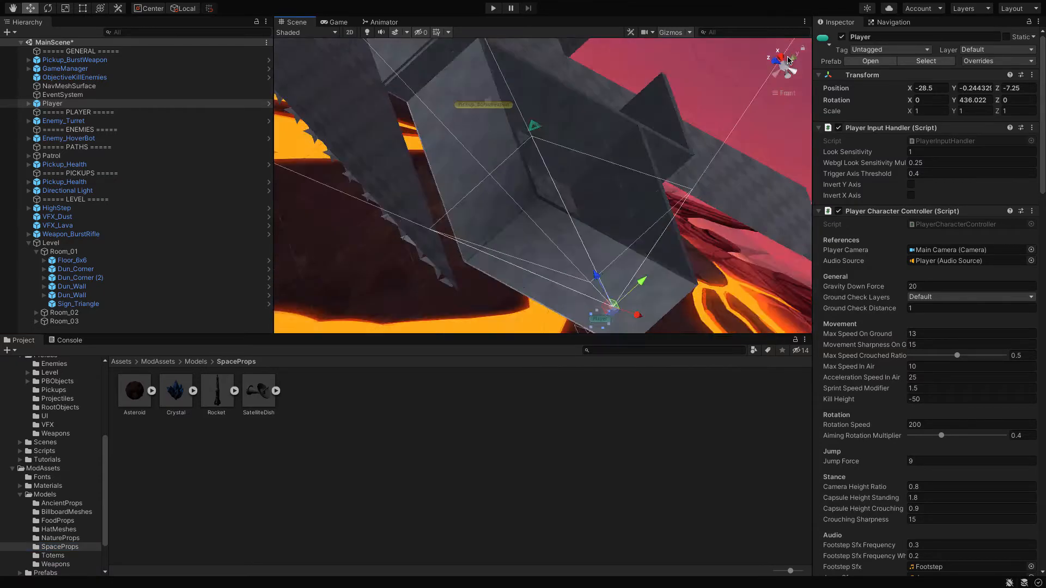
key("Up")
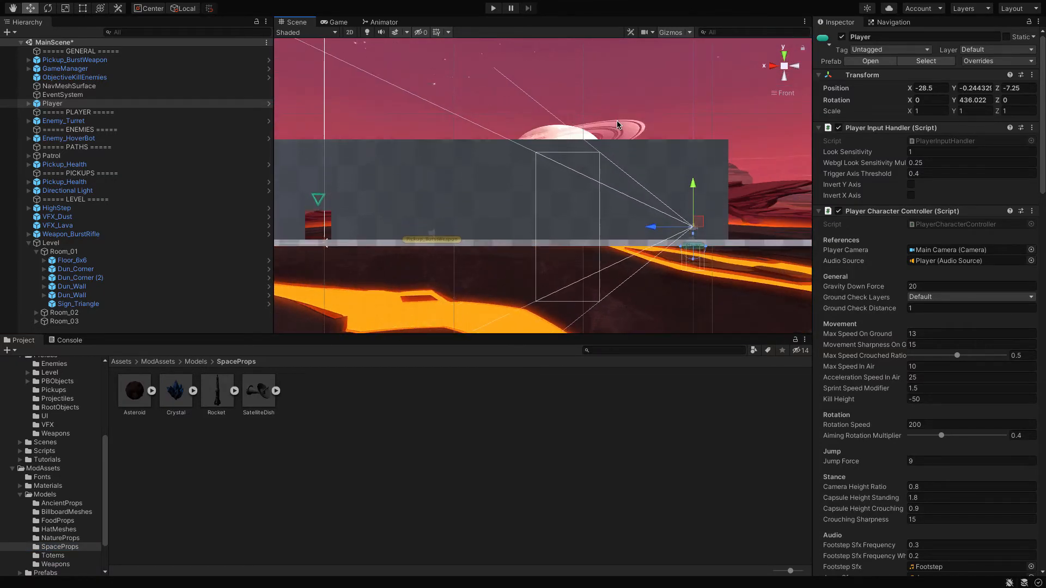
key("Down")
key("Left")
key("Up")
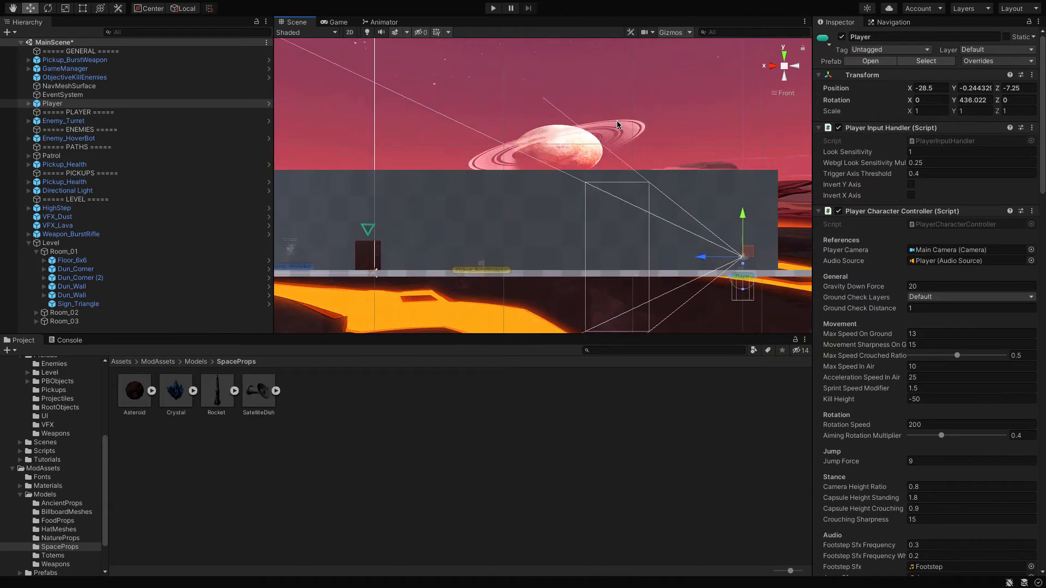
key("Right")
key("Down")
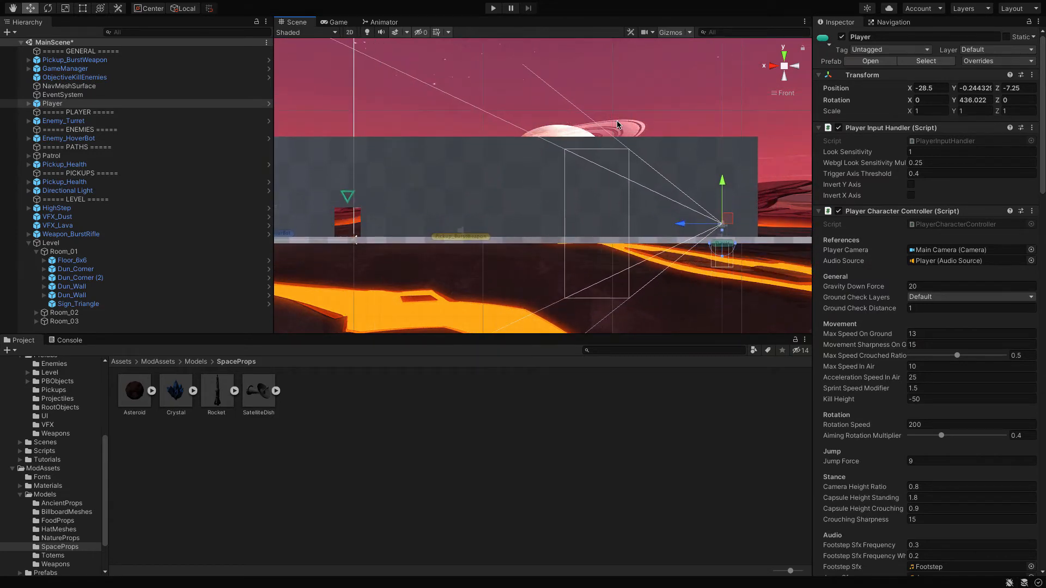
left_click(785, 94)
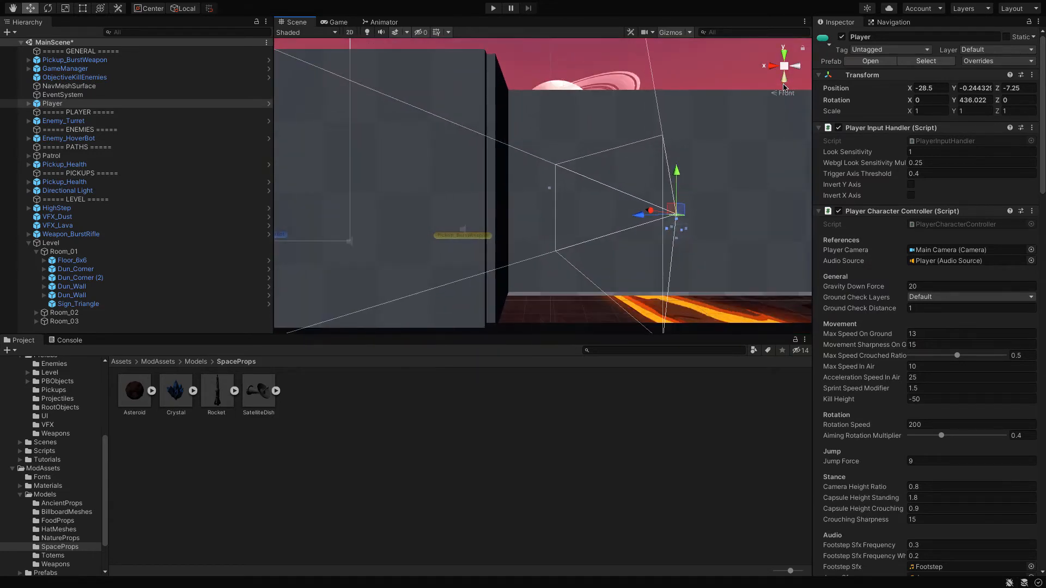
left_click(786, 79)
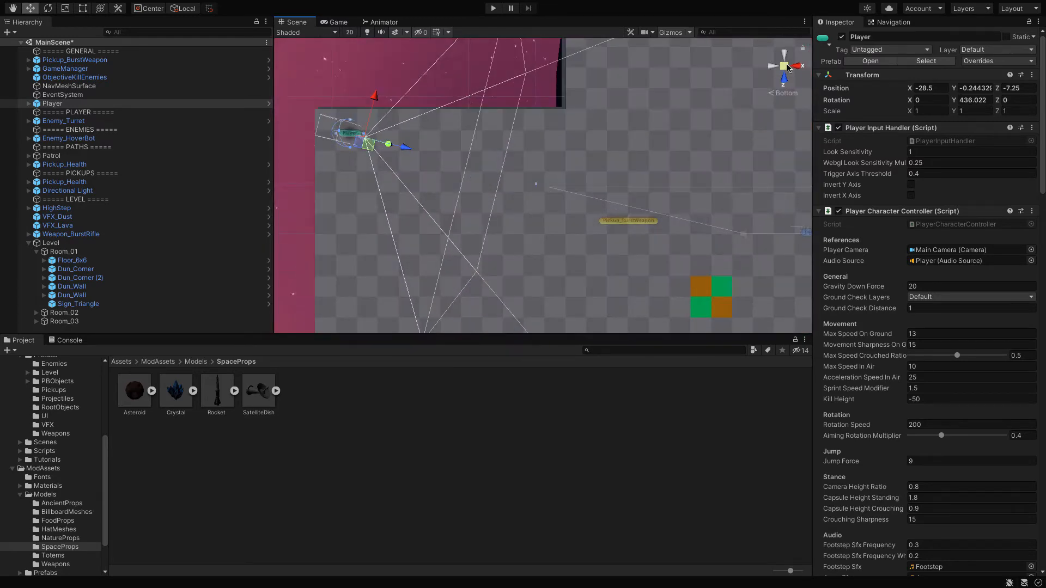
left_click(797, 67)
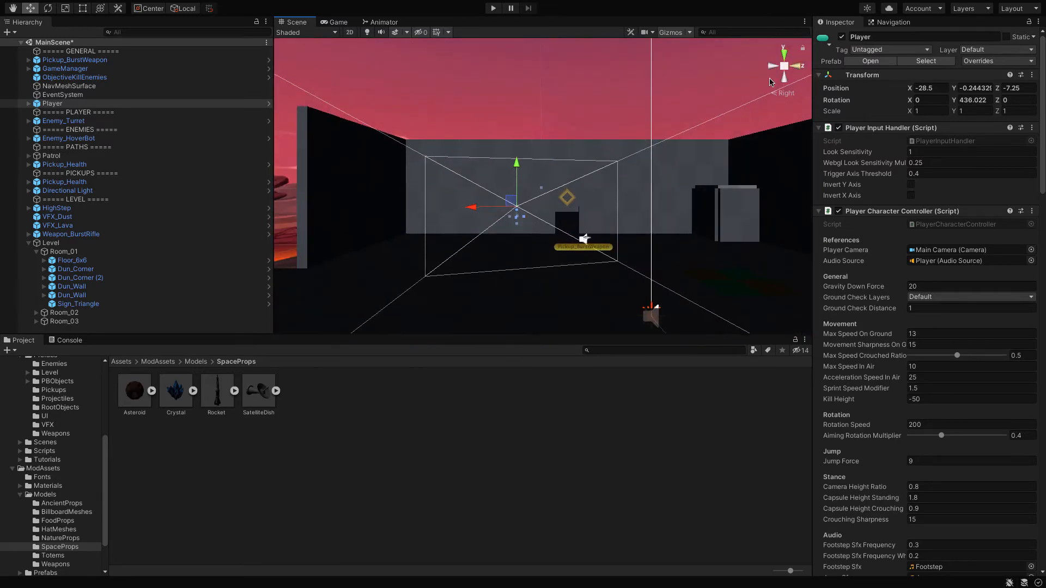
key("f")
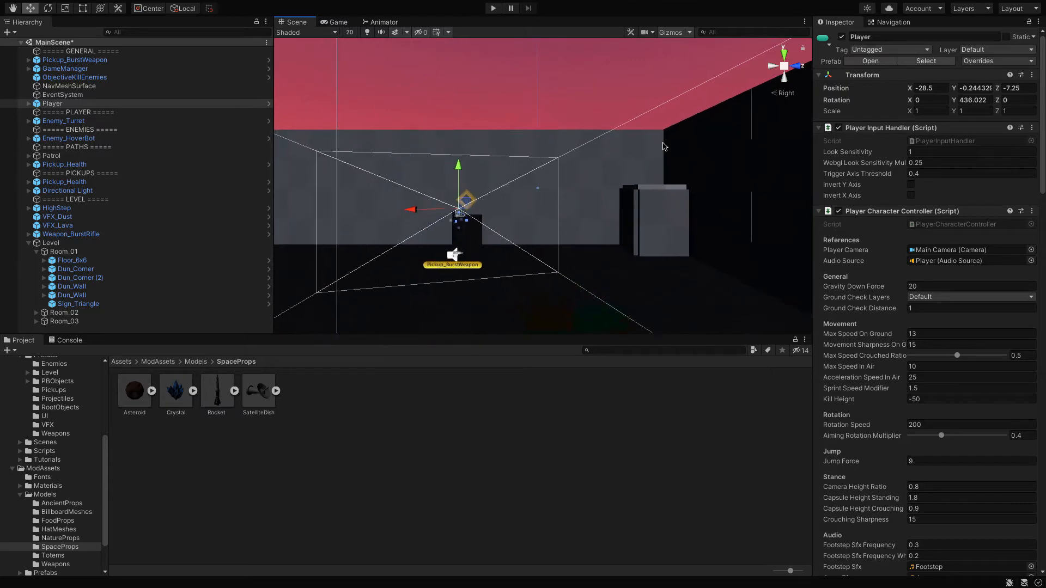
Step: Place the Rocket model at about X -30.04, Y 0.24, Z 6.73 in the player's starting room, with the Crystal between it and the Player
double_click(81, 103)
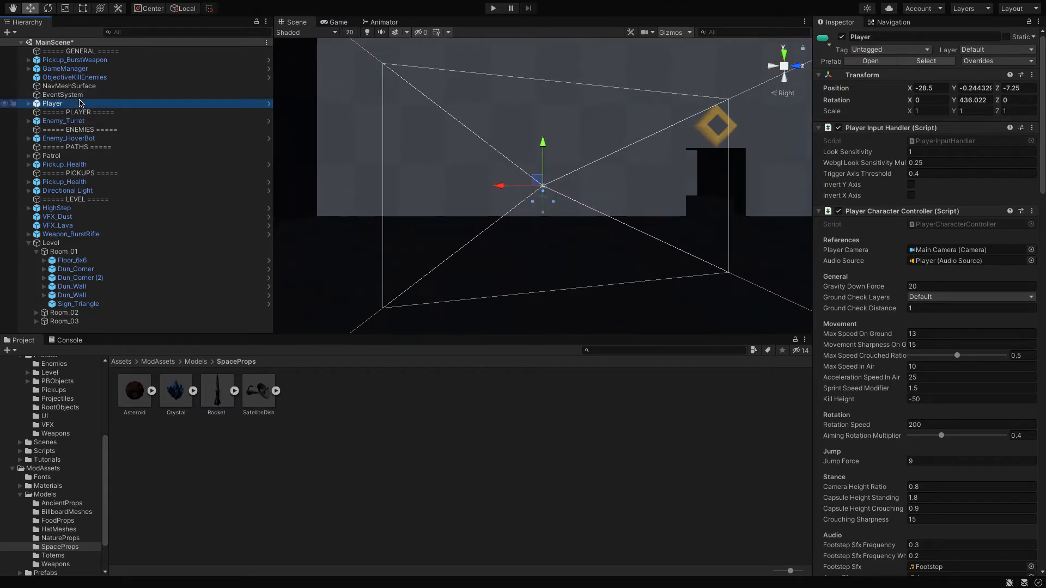
key("Right")
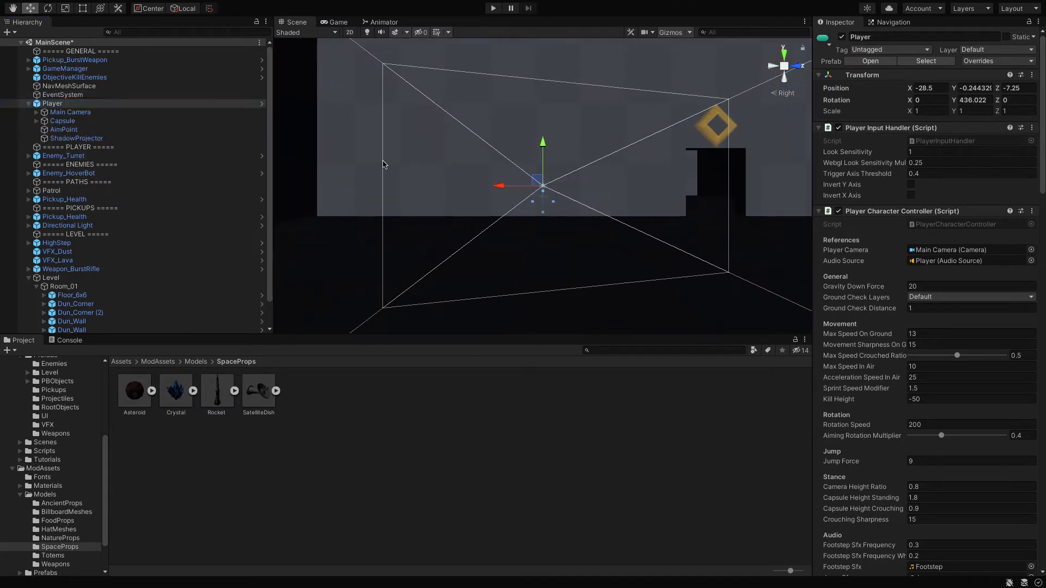
left_click(384, 163)
key("f")
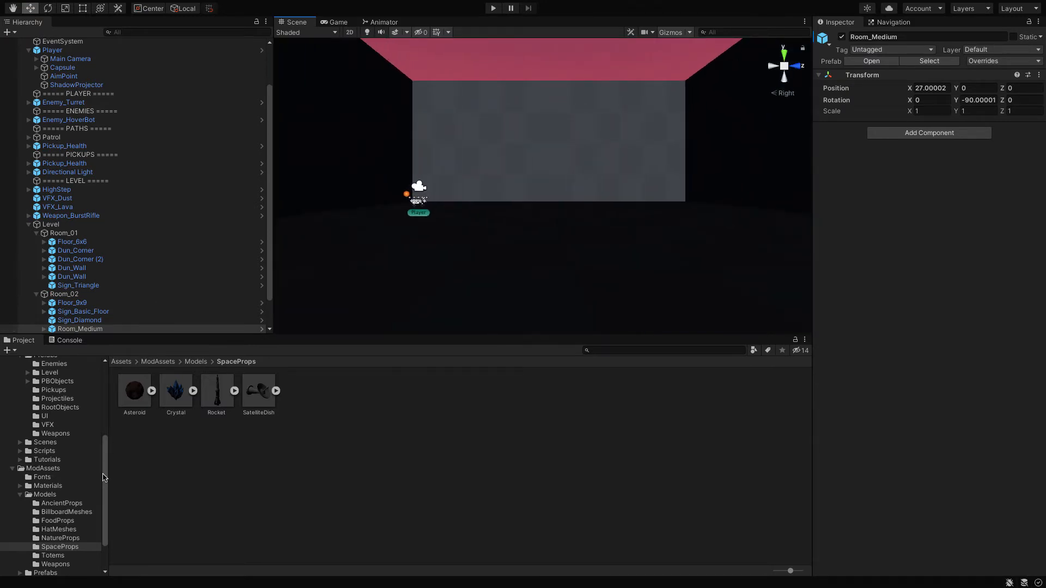
left_click(218, 390)
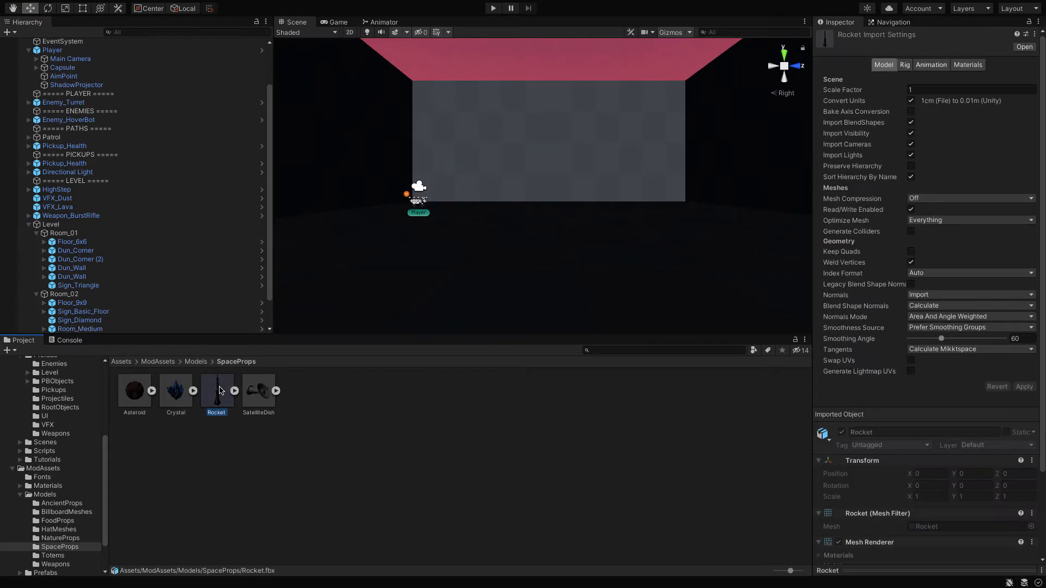
left_click_drag(503, 250, 658, 204)
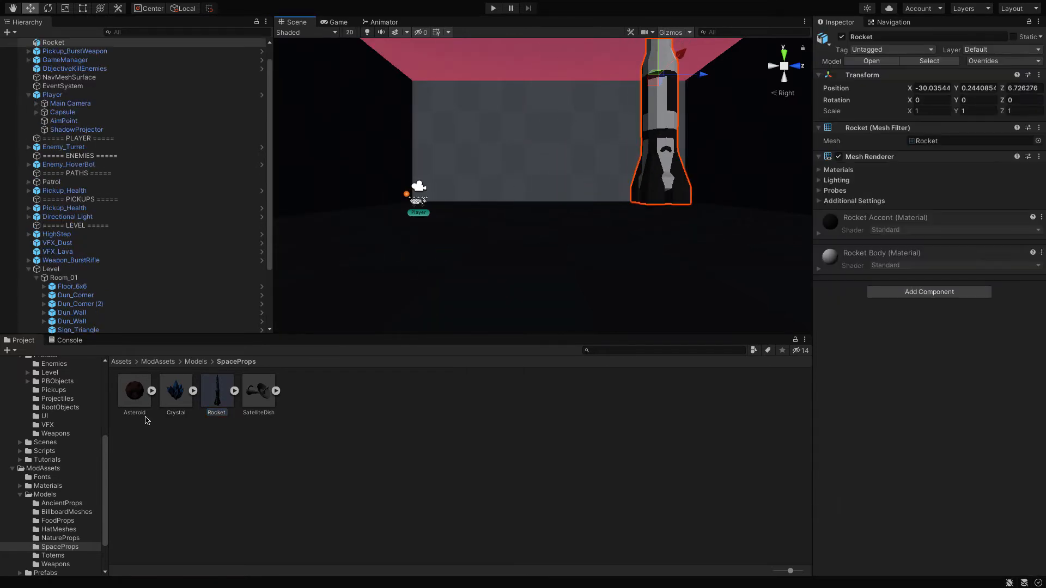
left_click_drag(181, 389, 548, 208)
Step: Select the placed Rocket and open the Custom Materials folder under ModAssets Materials
left_click(669, 151)
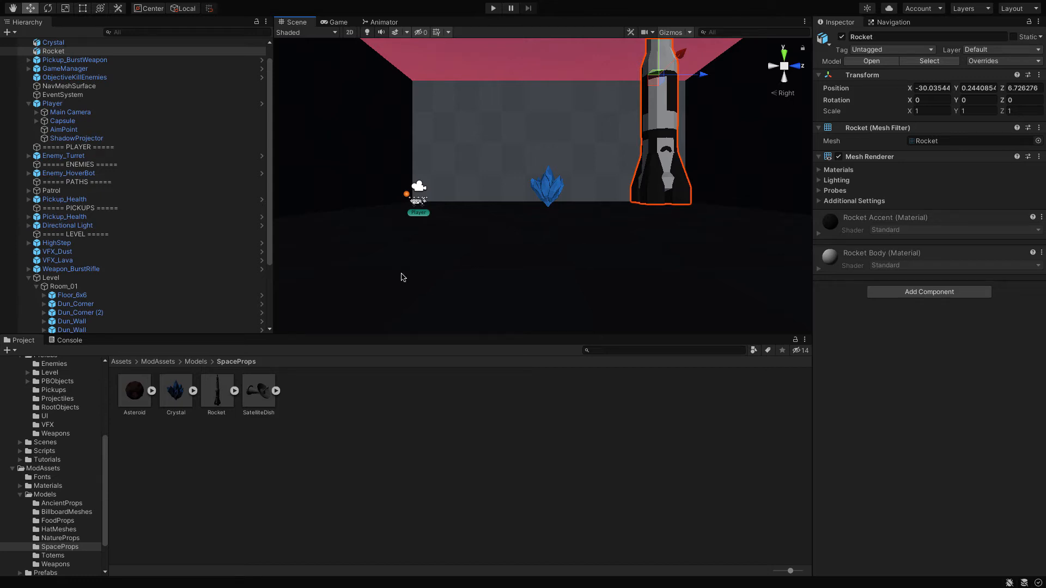
left_click(19, 486)
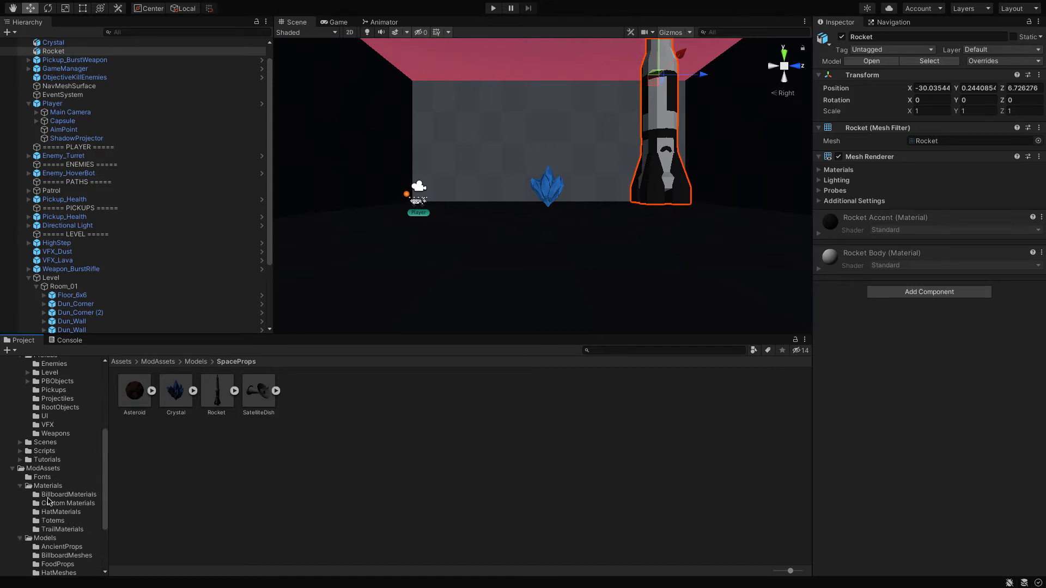
left_click(55, 503)
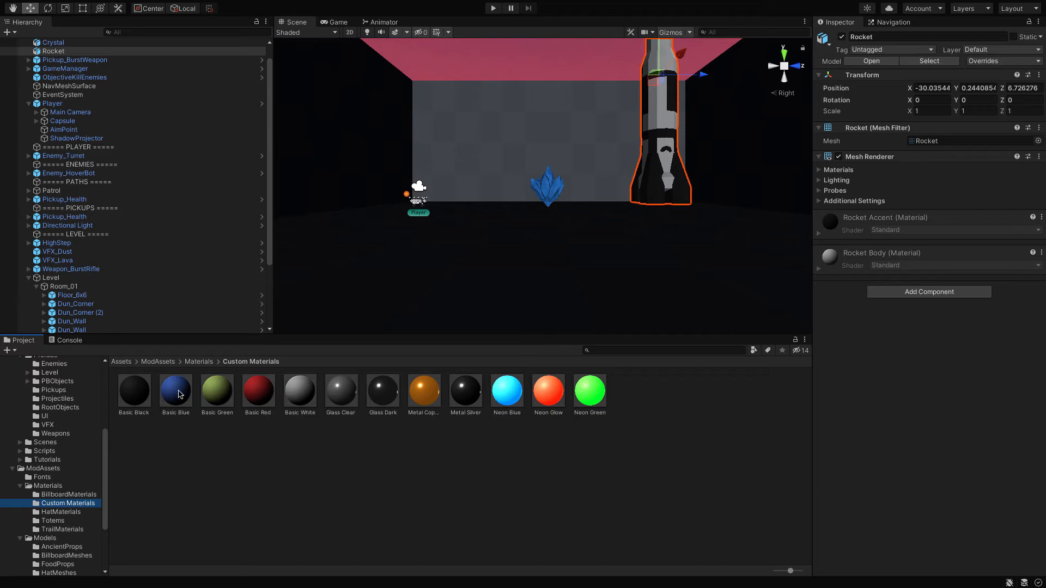
Step: Try the Basic Blue material on the Rocket's body and Glass Dark on its Rocket Accent material
left_click(179, 393)
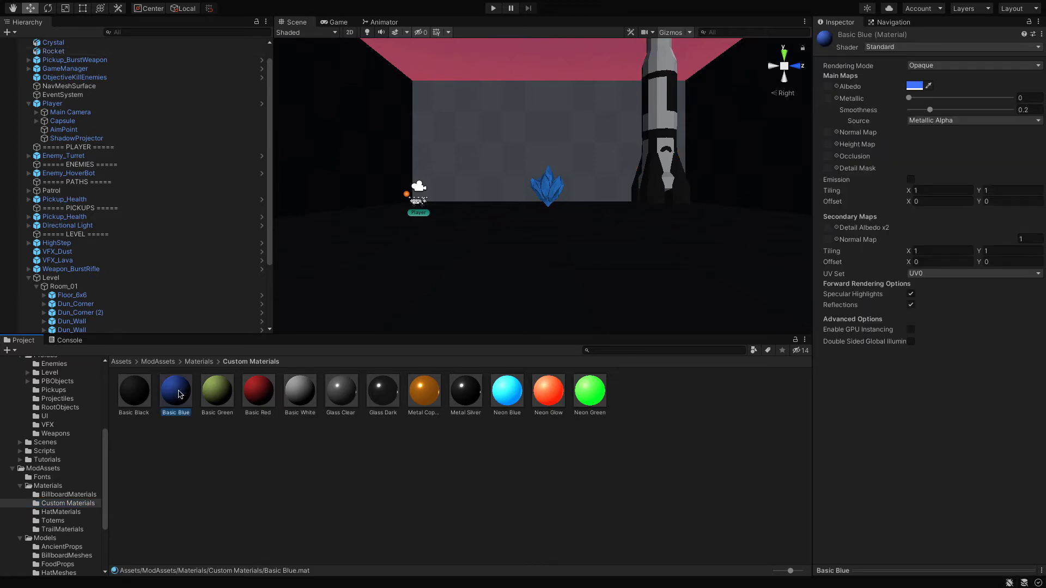
left_click_drag(180, 394, 672, 120)
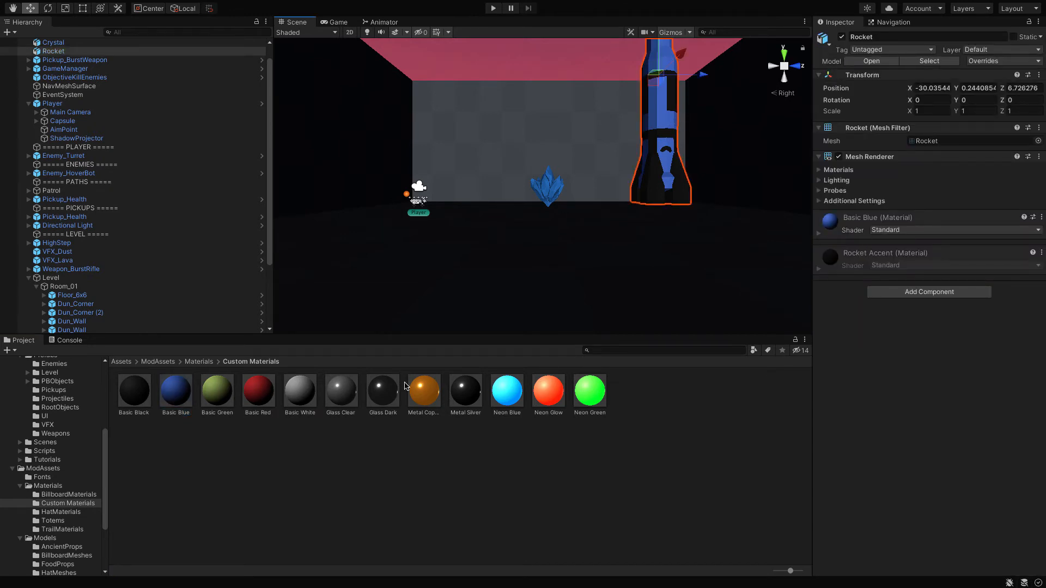
left_click_drag(378, 394, 867, 276)
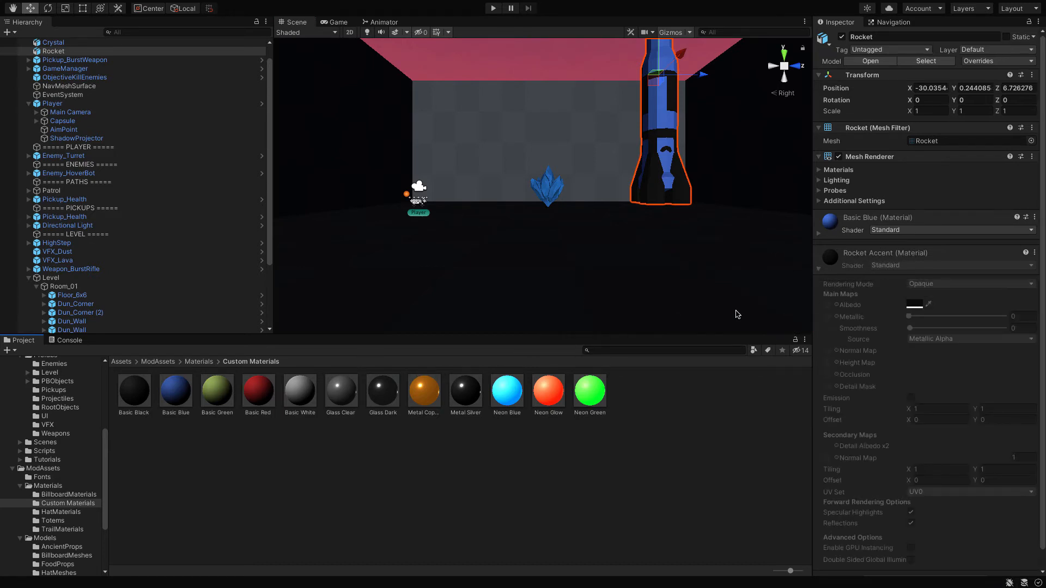
Step: Apply the Metal Silver material to the Rocket's body and the Glass Clear material to the Crystal
left_click_drag(463, 403, 670, 182)
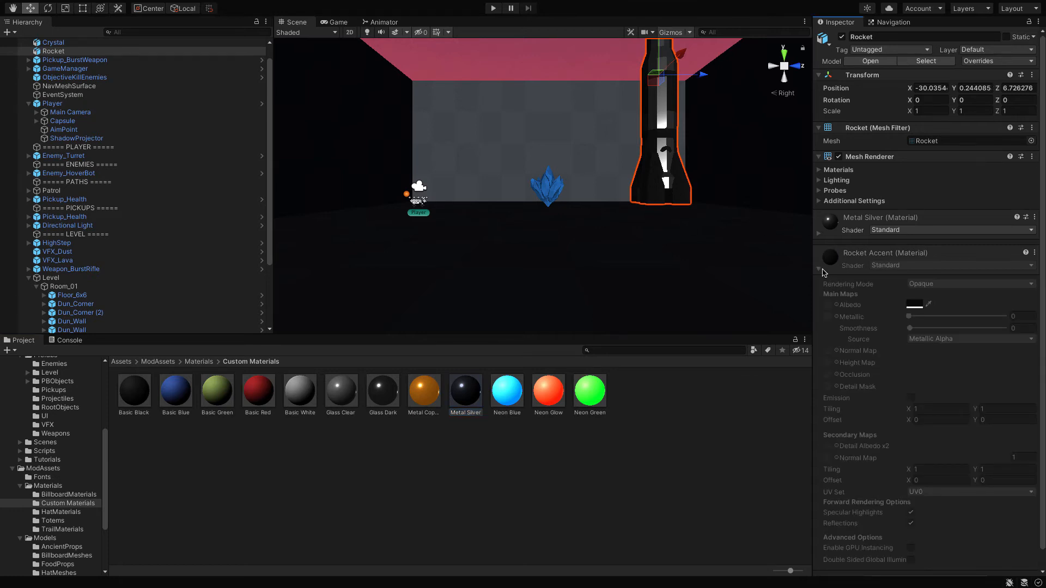
left_click(821, 269)
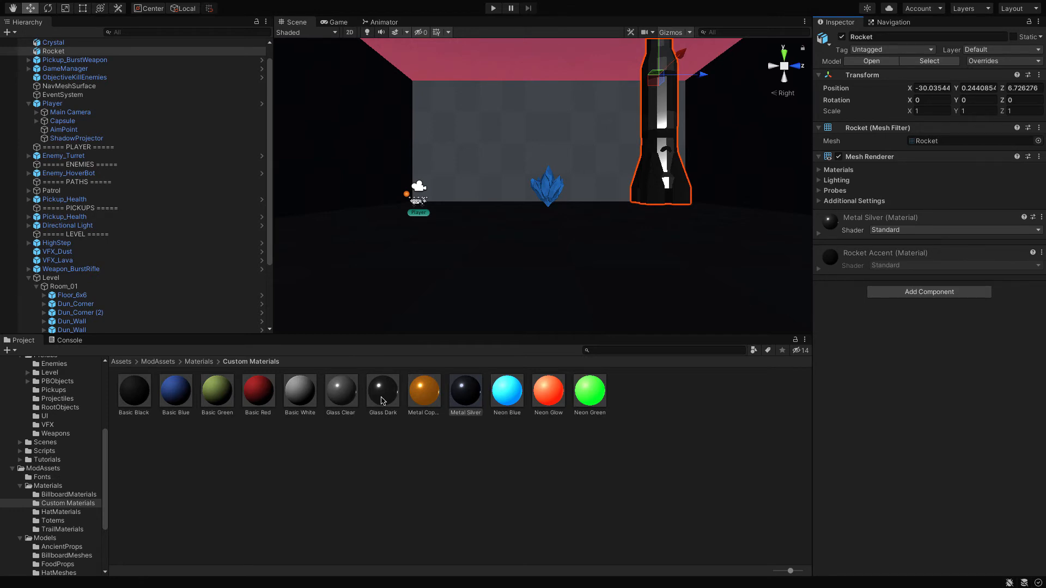
left_click_drag(337, 395, 541, 195)
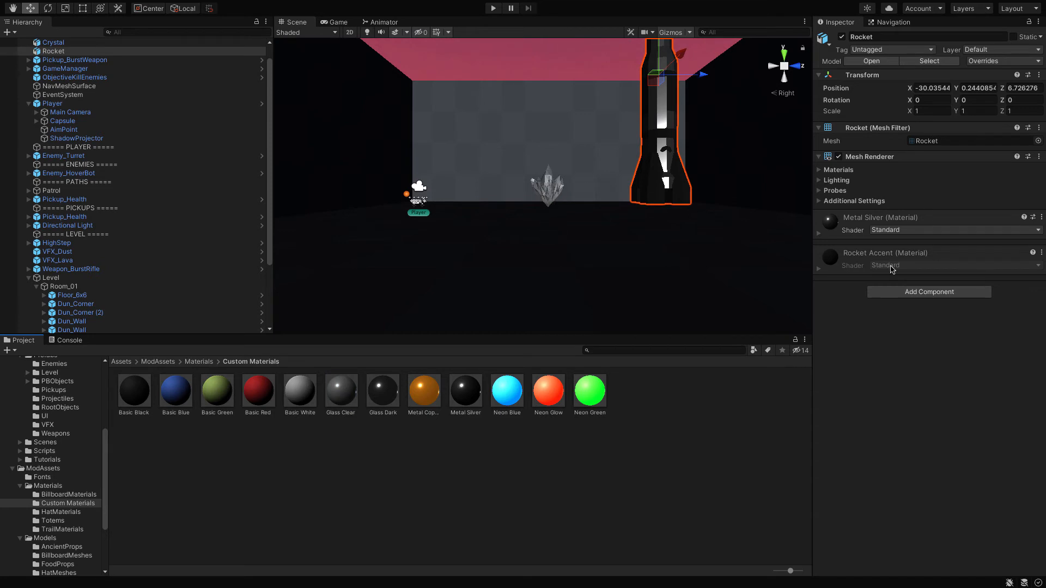
Step: Inspect the Metal Silver and Neon Green materials and set the Basic Red material's albedo colour to green 85FF31
left_click(471, 389)
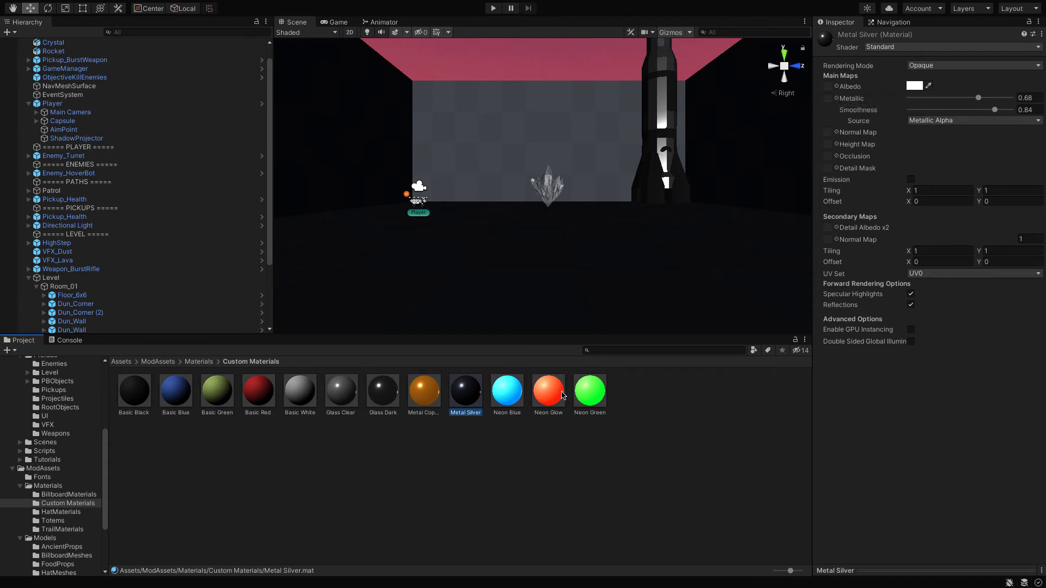
left_click(584, 396)
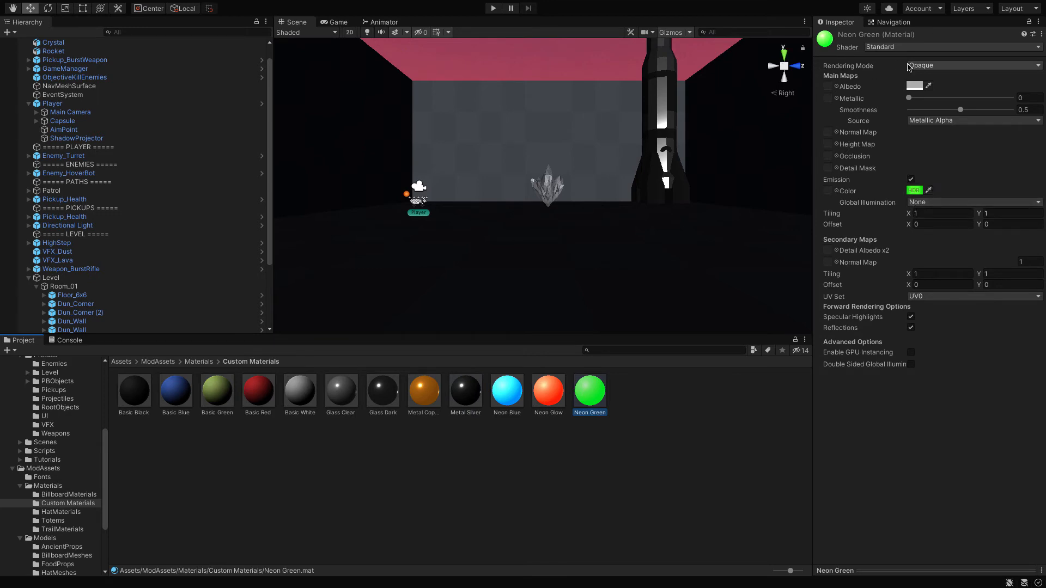
left_click(263, 397)
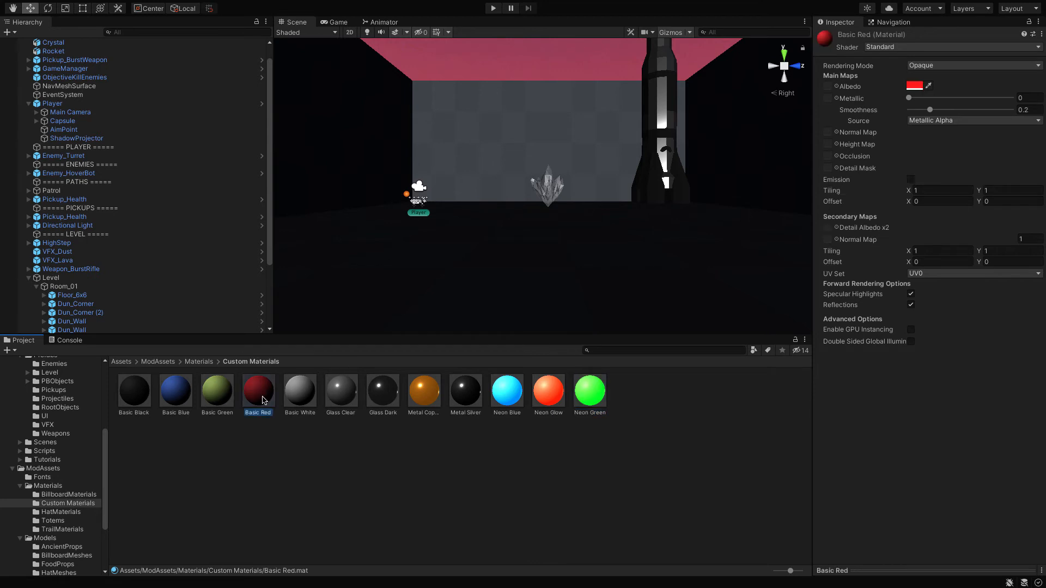
left_click(915, 86)
left_click(978, 116)
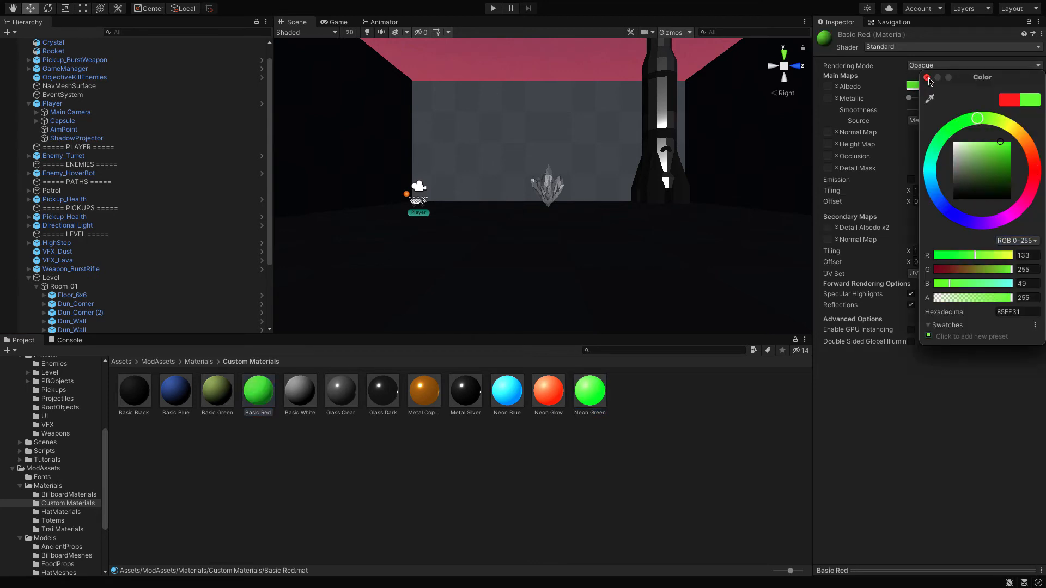
left_click(927, 78)
Step: Take the editor out of full screen and review the "FPS Mod: A splash of color" tutorial's material steps in Chrome
mouse_move(323, 1)
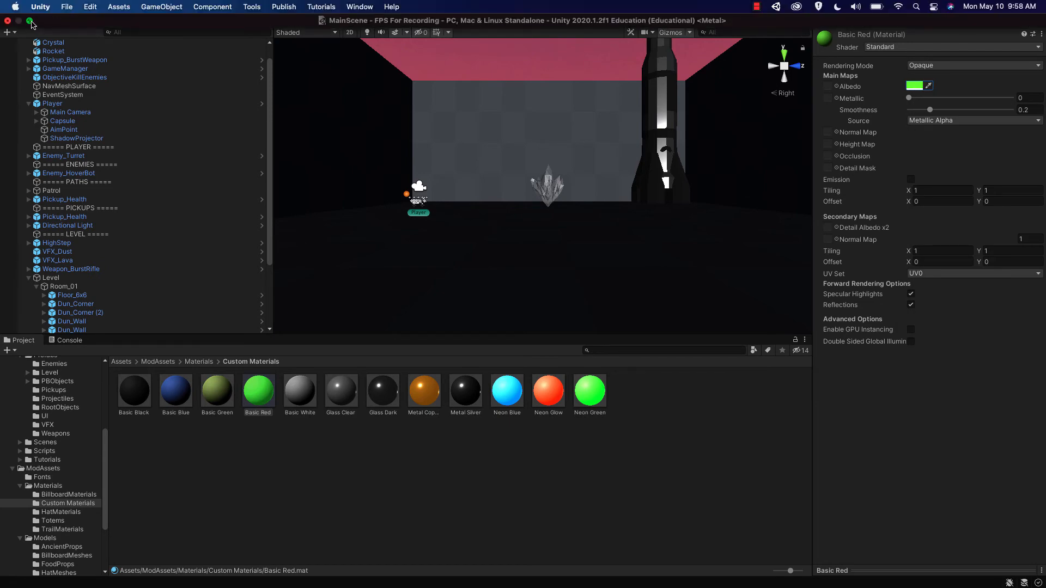
left_click(30, 21)
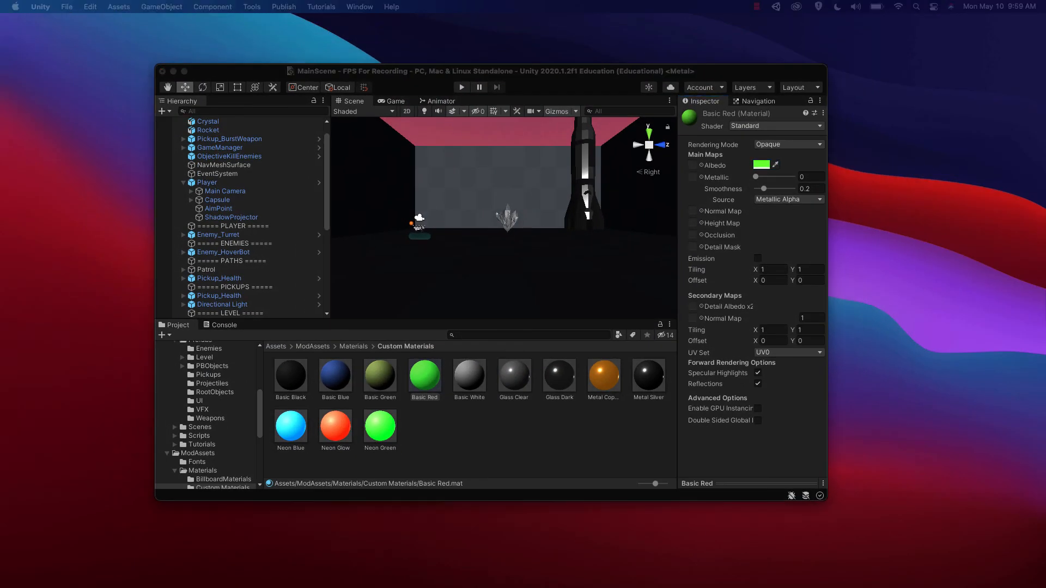
left_click_drag(239, 87, 616, 25)
scroll(506, 262, "up", 10)
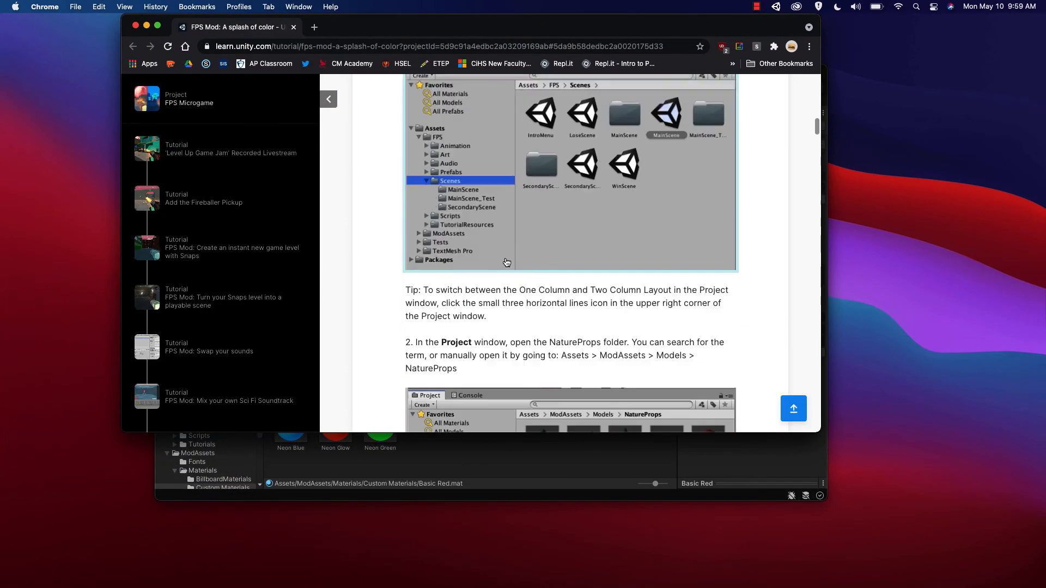
scroll(506, 262, "down", 10)
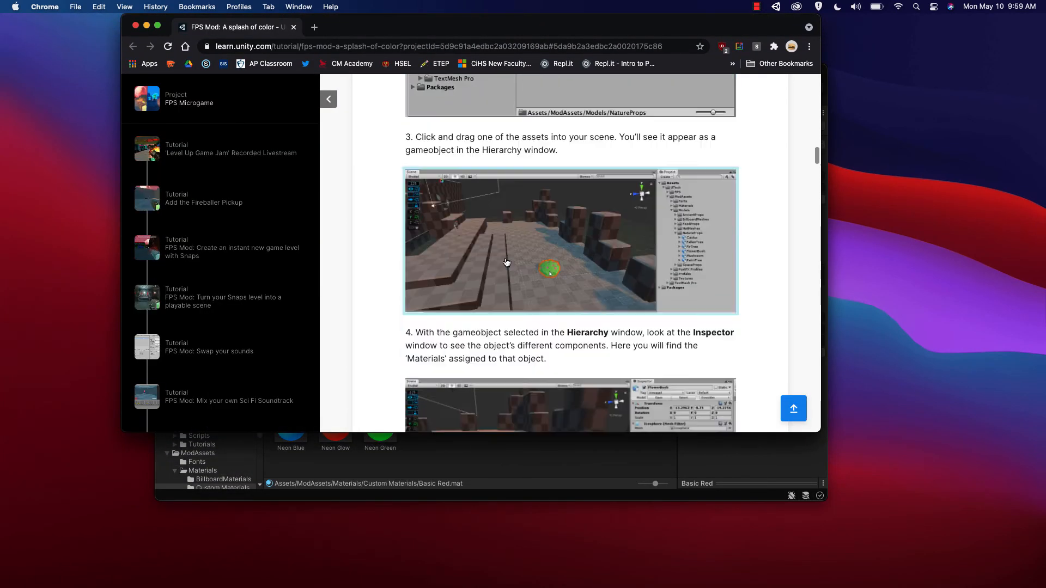
scroll(506, 263, "down", 10)
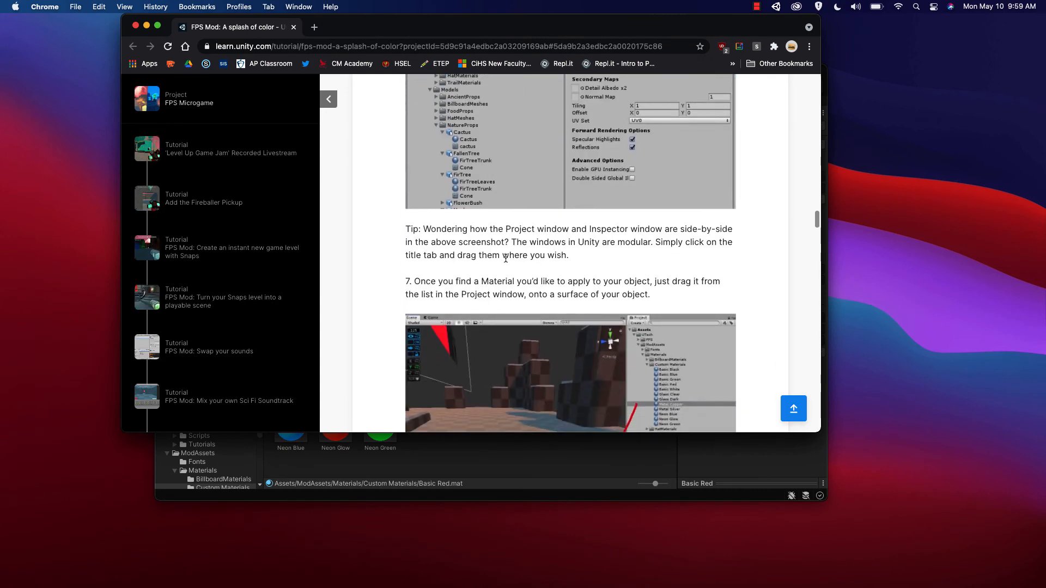
scroll(506, 258, "down", 8)
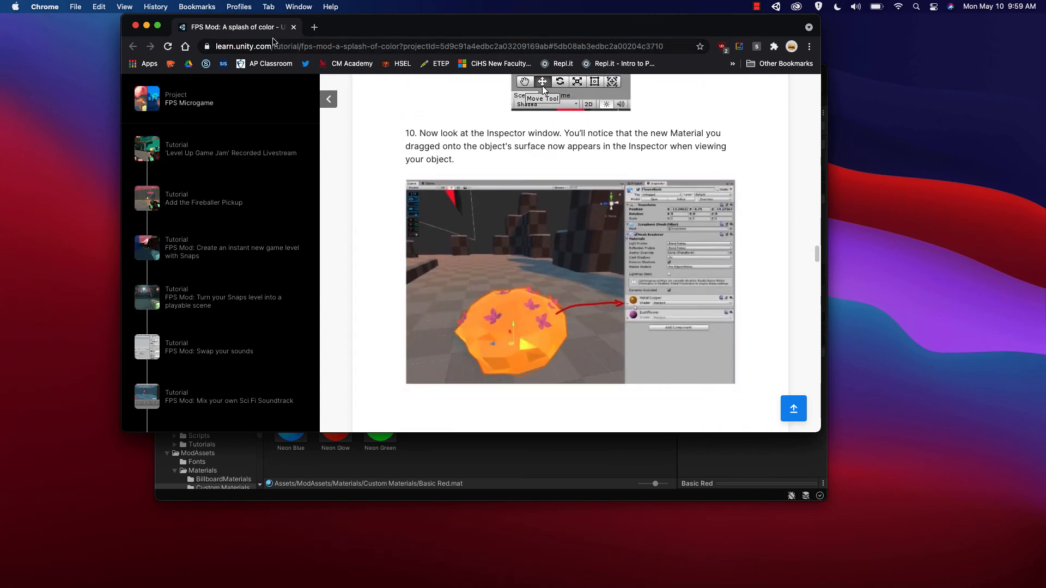
left_click(147, 25)
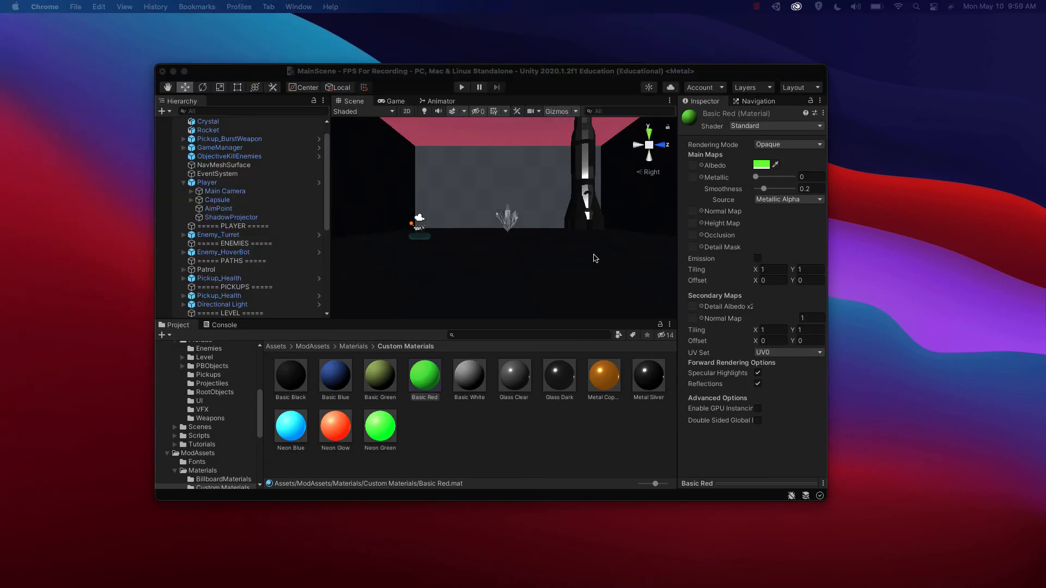
Step: Select the Rocket and browse the Totems and TrailMaterials folders under ModAssets Materials
left_click(567, 218)
left_click(581, 220)
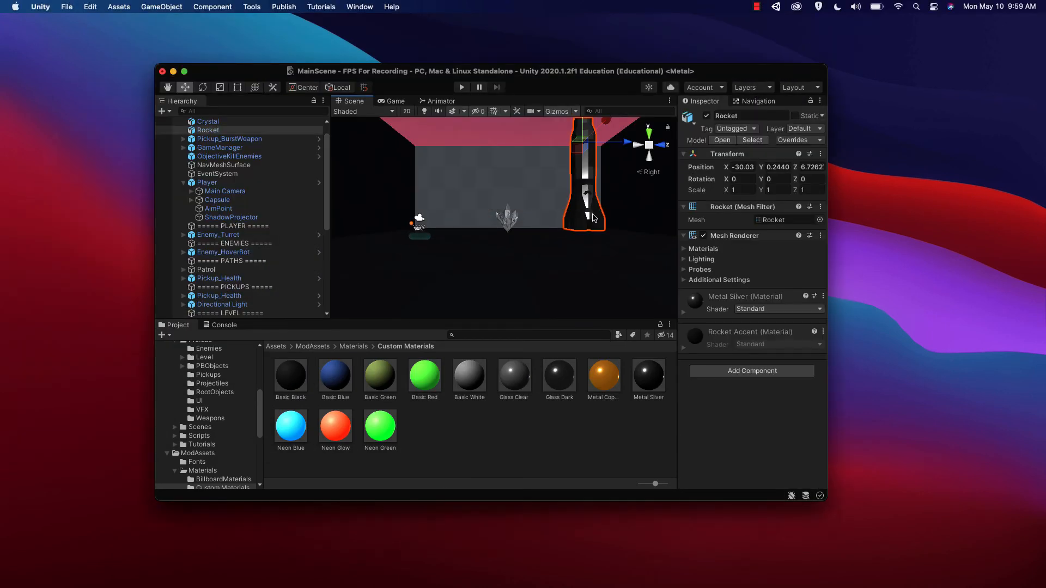
scroll(222, 454, "down", 5)
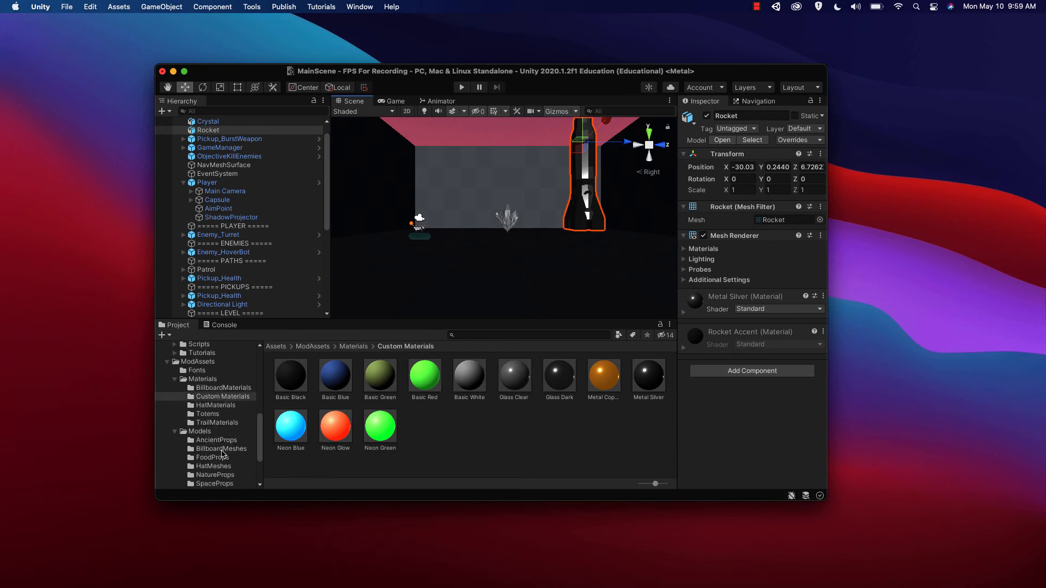
left_click(211, 415)
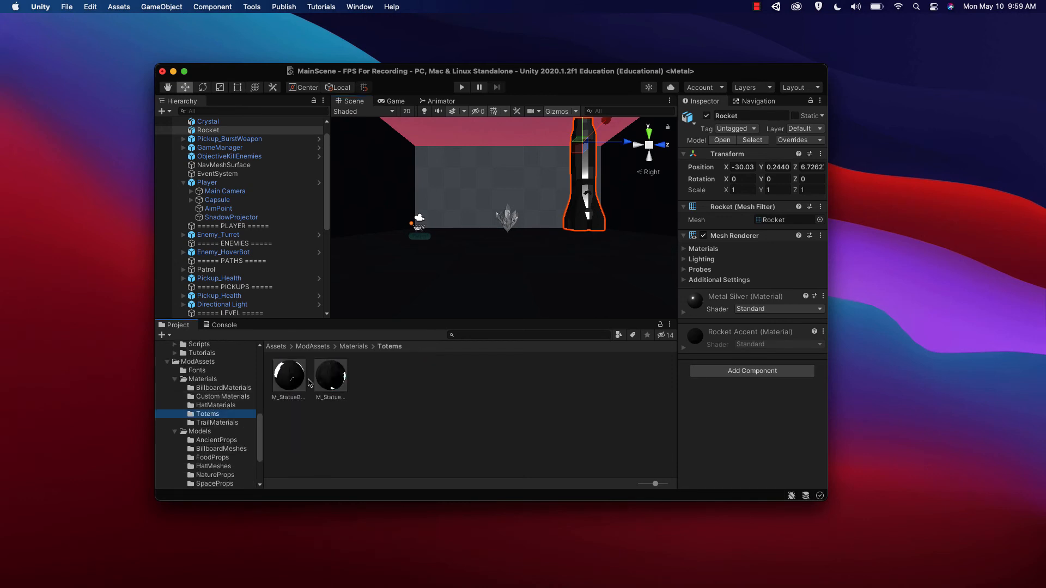
left_click(215, 424)
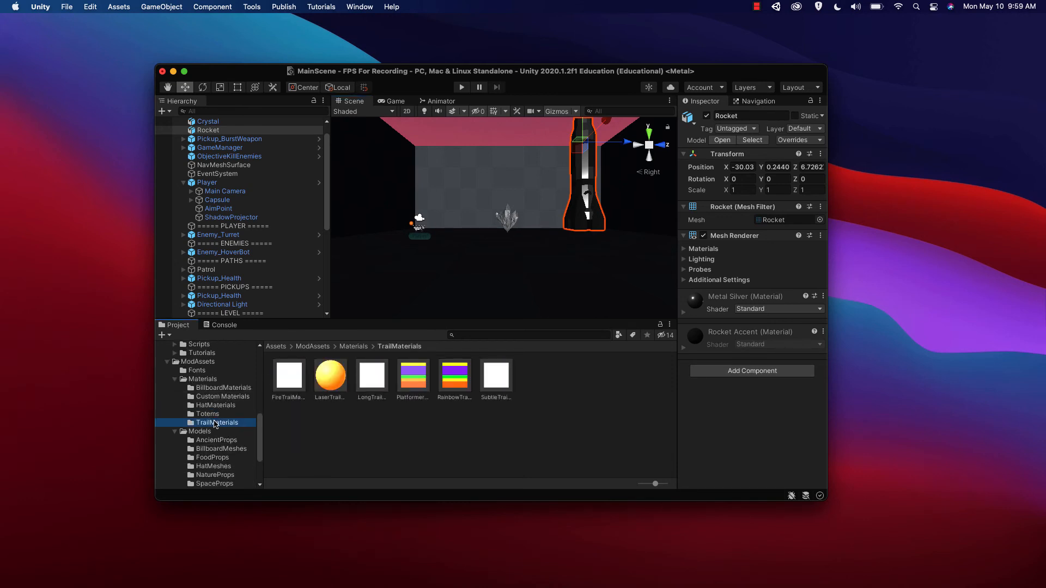
Step: Place the Cookie and Donut models from FoodProps side by side on the room floor near the Crystal
left_click(211, 458)
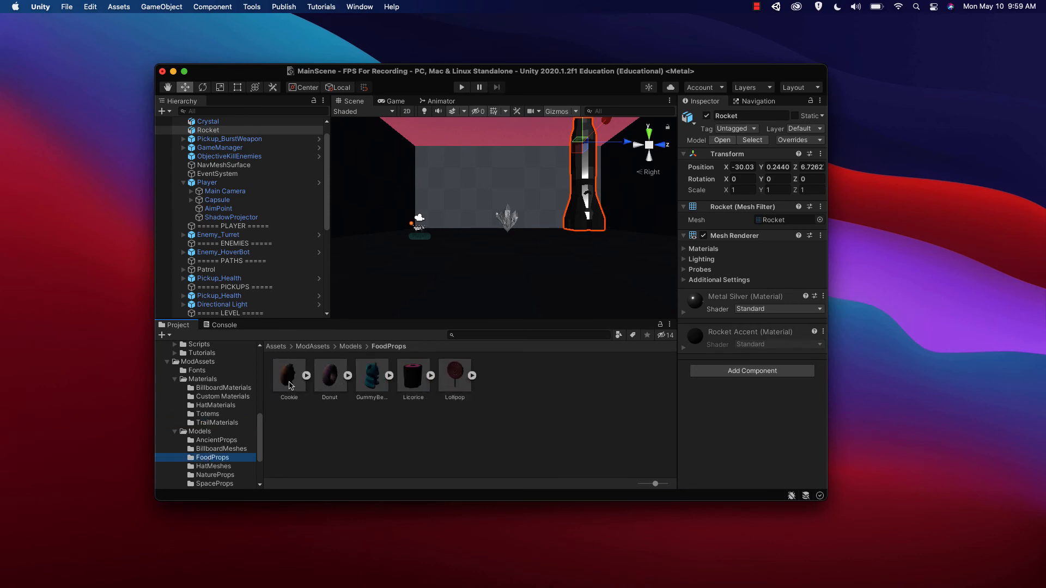
left_click_drag(289, 376, 504, 253)
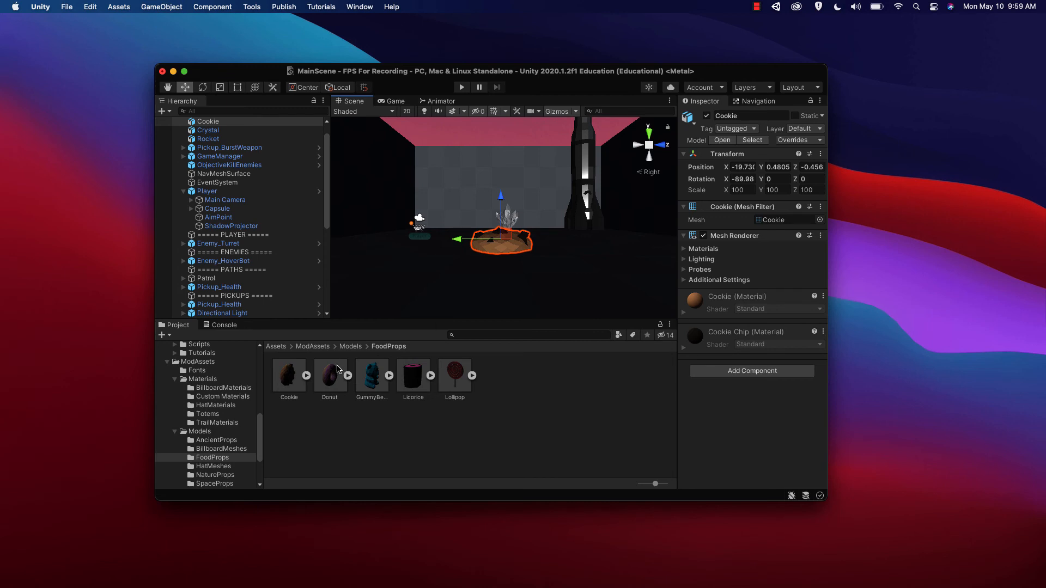
left_click_drag(336, 375, 563, 247)
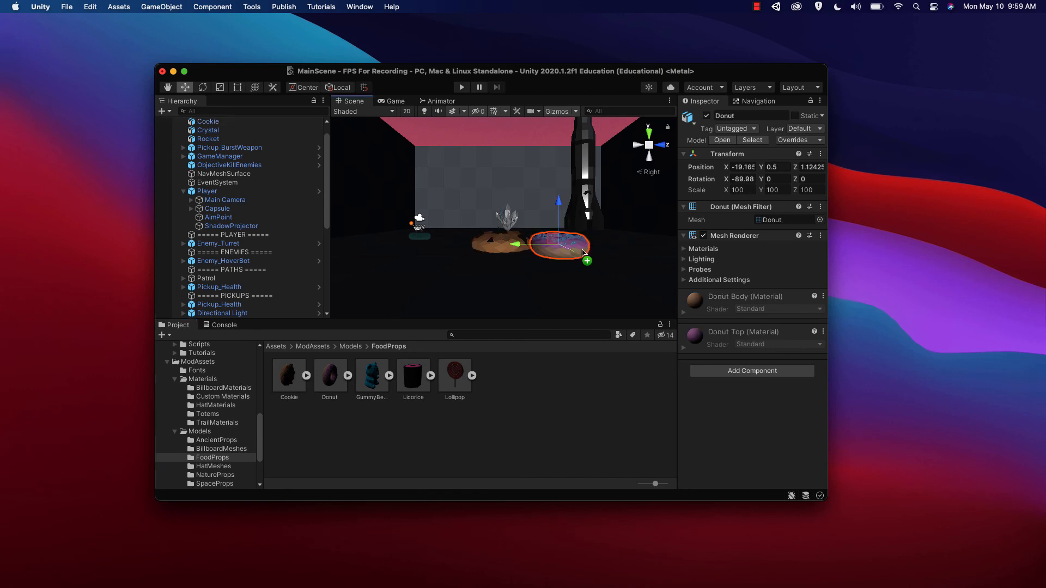
Step: Rotate the Donut upright to about -190, -78, 90 and raise it to about X -18.9, Y 2.37, Z 0.91
left_click(206, 90)
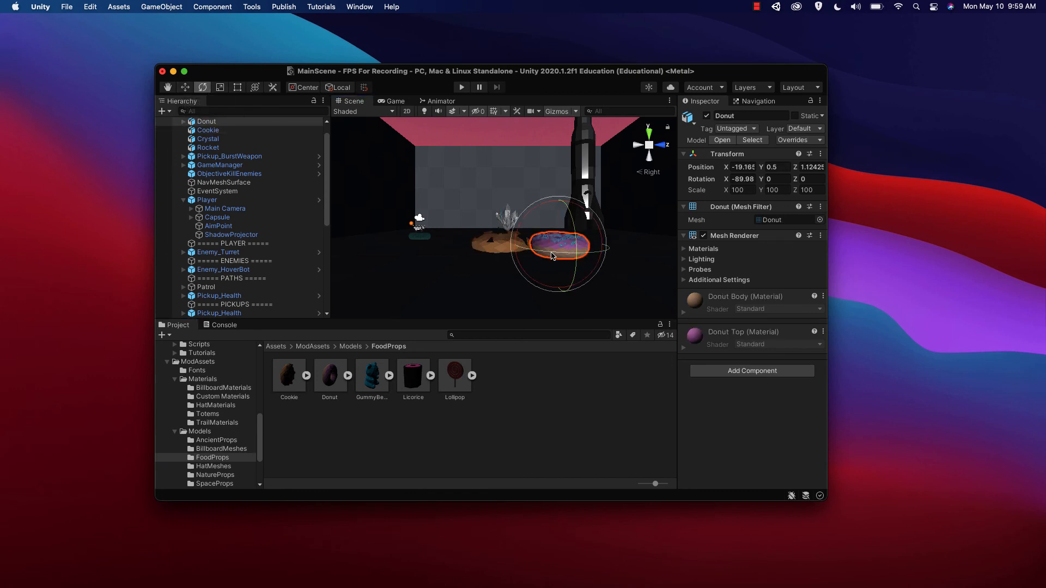
left_click_drag(565, 259, 561, 373)
left_click(185, 88)
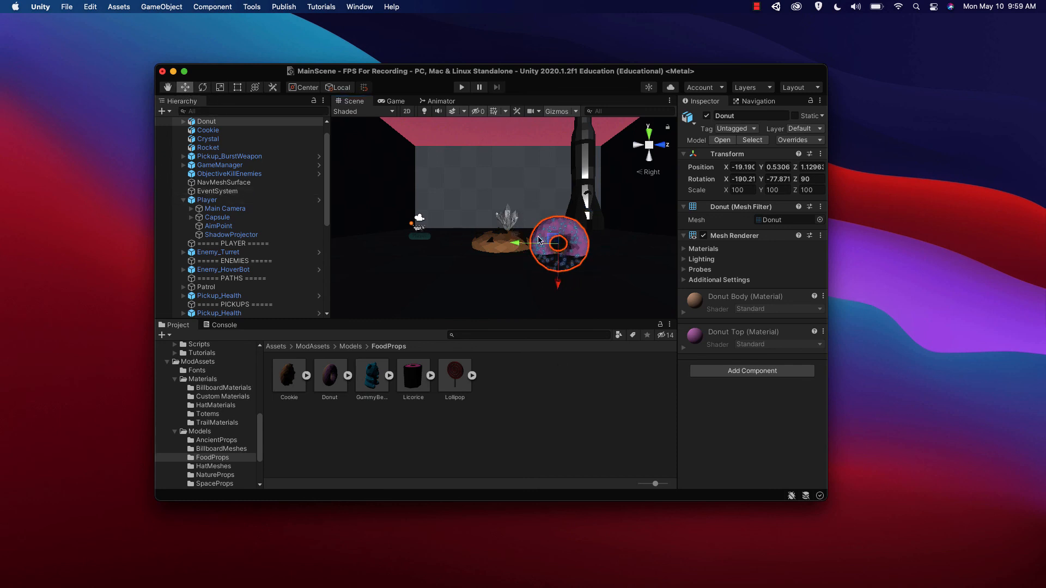
left_click_drag(549, 244, 546, 175)
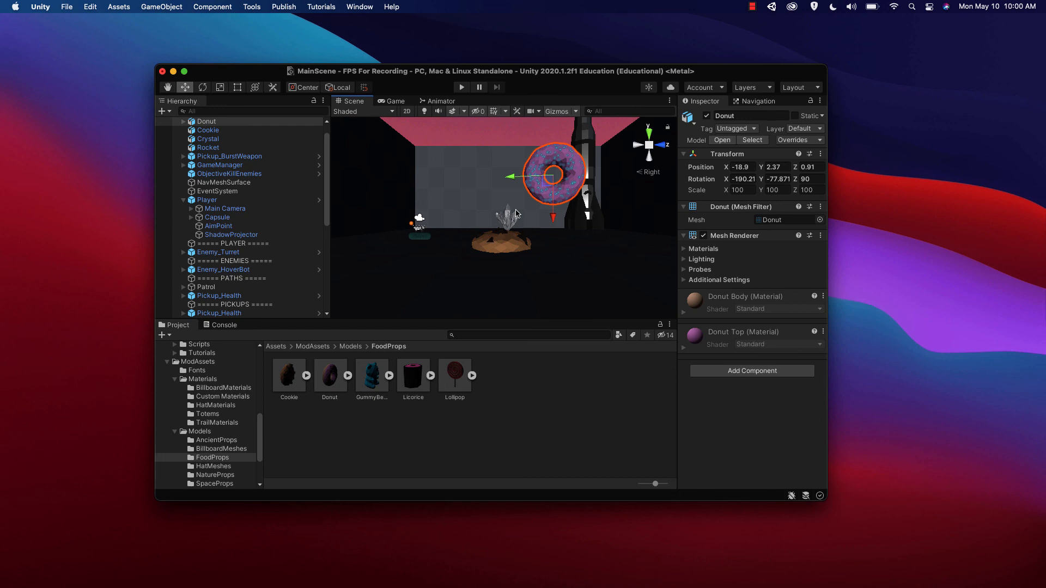
left_click(753, 7)
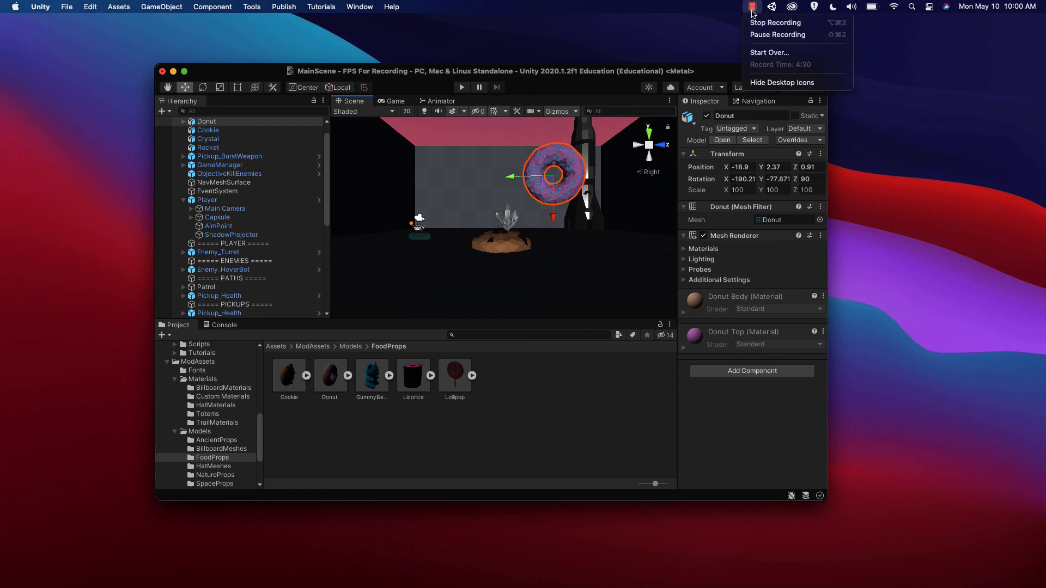